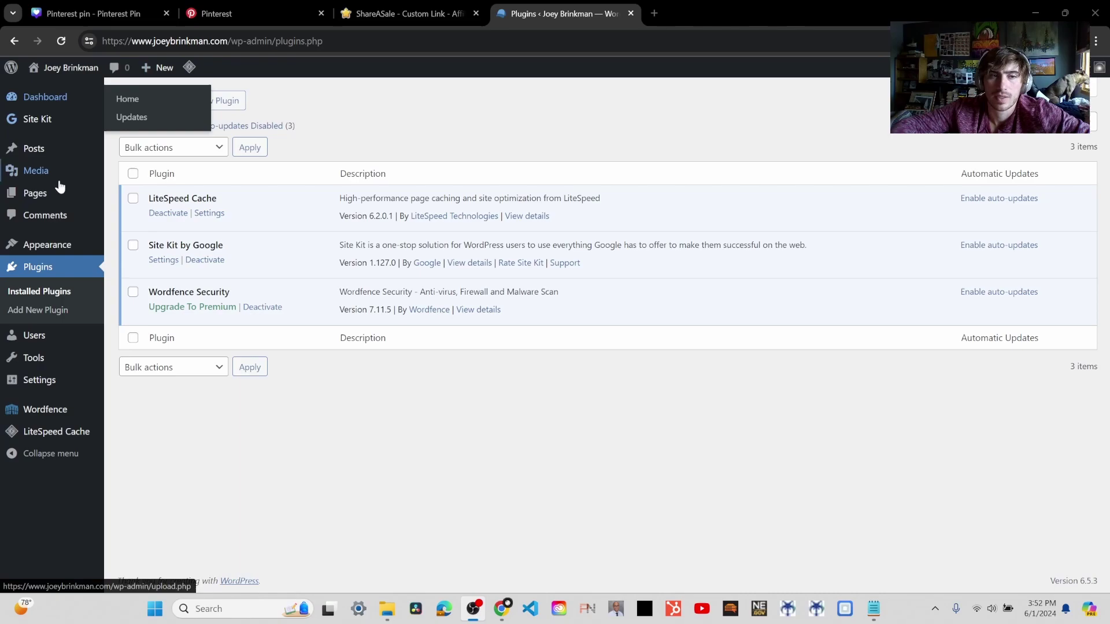
Step: Open the Installed Plugins list from the admin sidebar
click(31, 270)
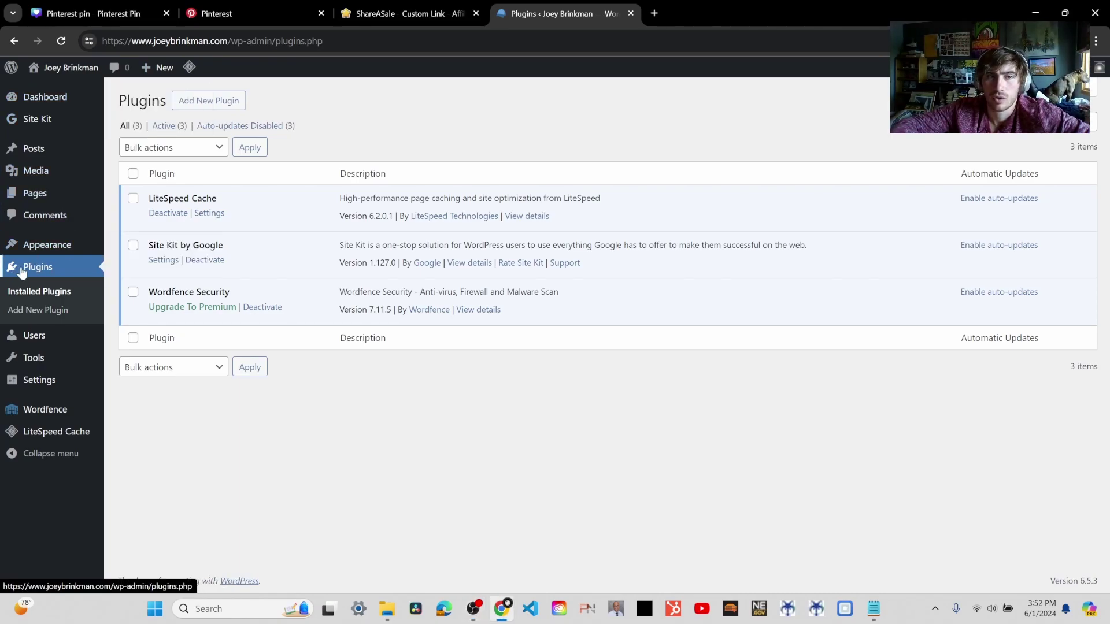
Step: Find 'simple banner' under Add New Plugin, install and activate it, then open its settings
click(187, 110)
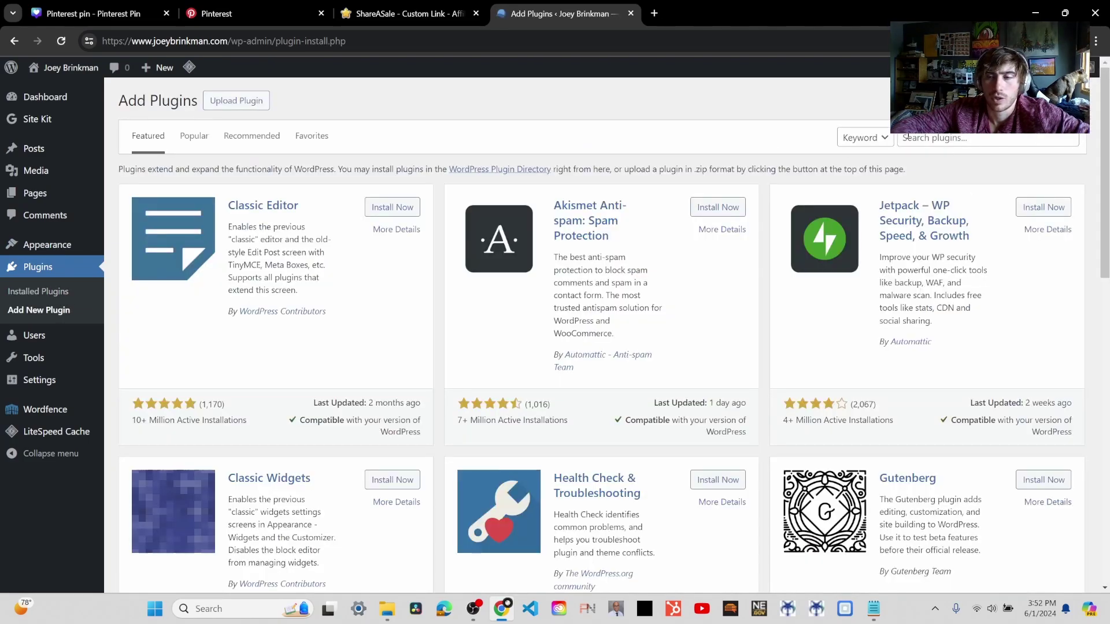
click(976, 140)
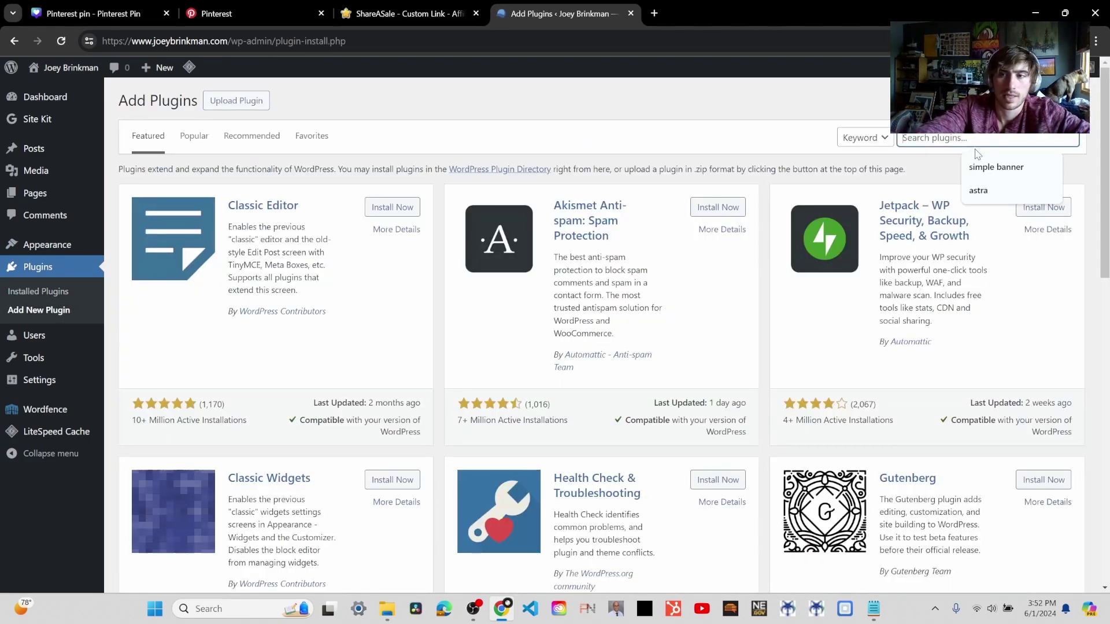
text(simple)
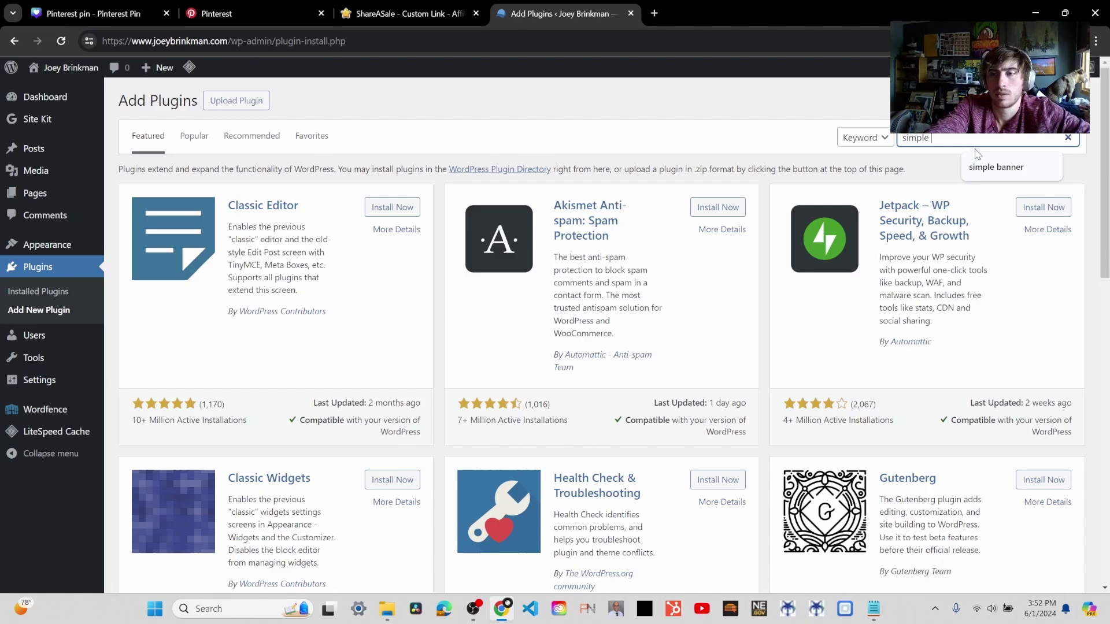
text( banner)
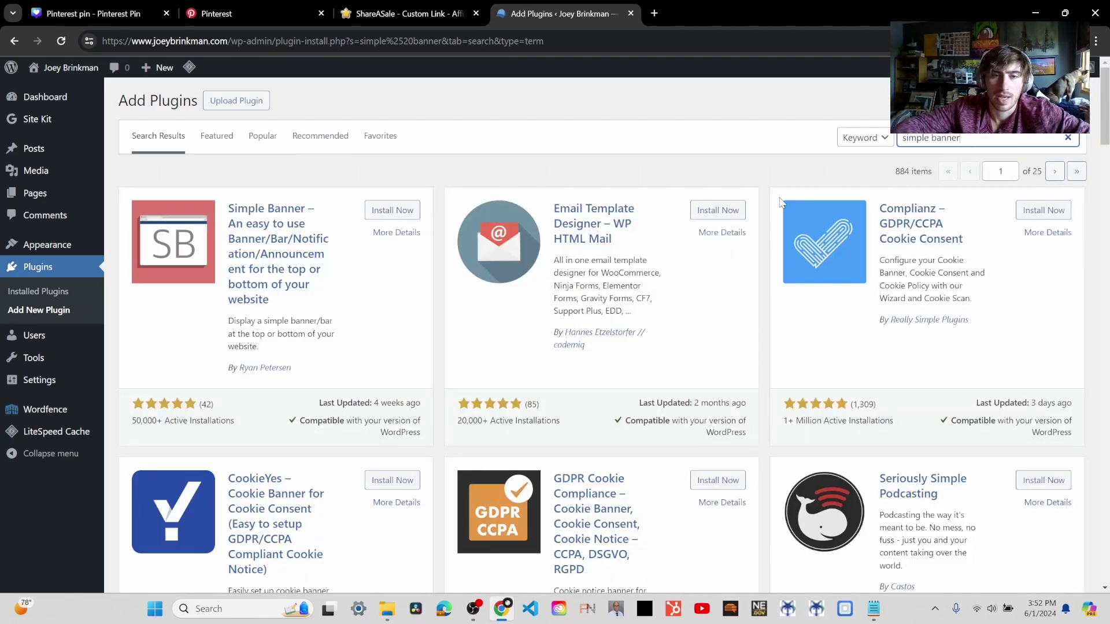
click(387, 211)
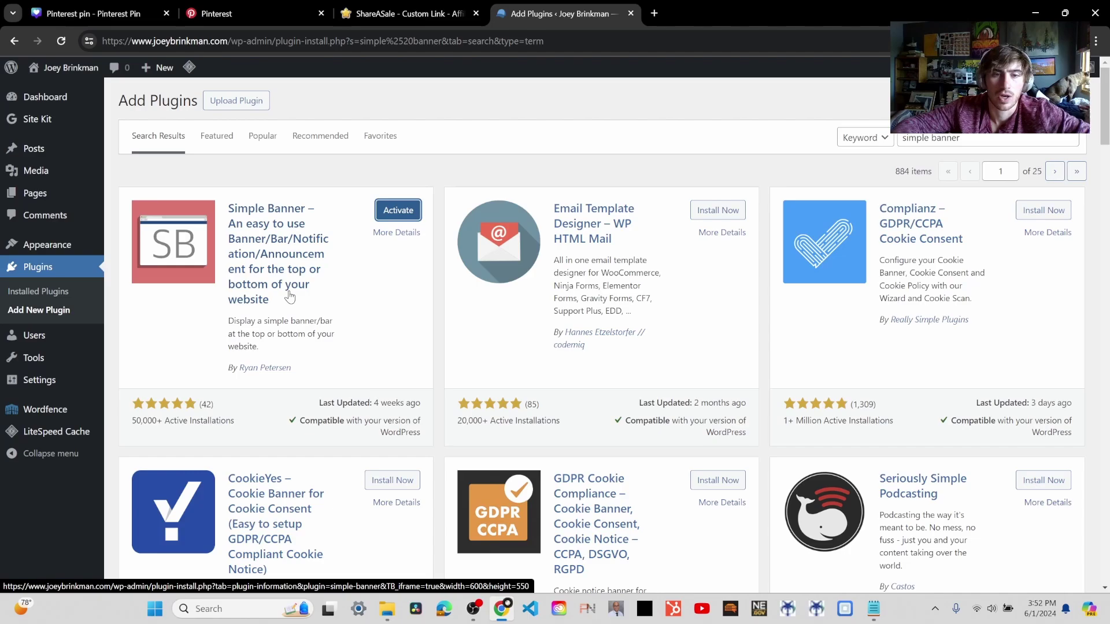
click(397, 211)
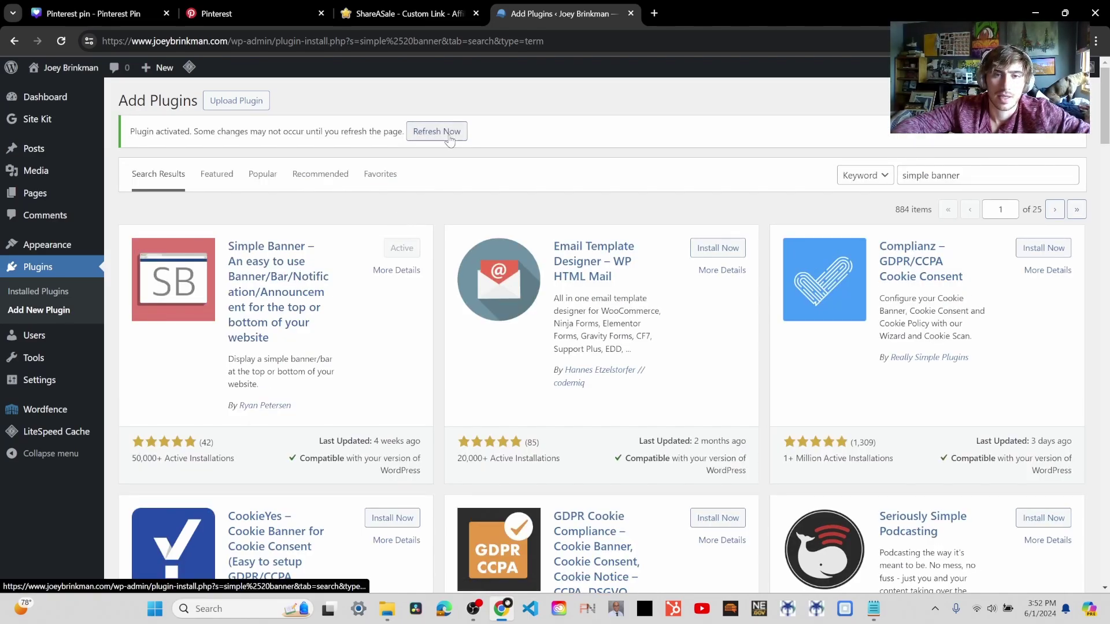
click(457, 132)
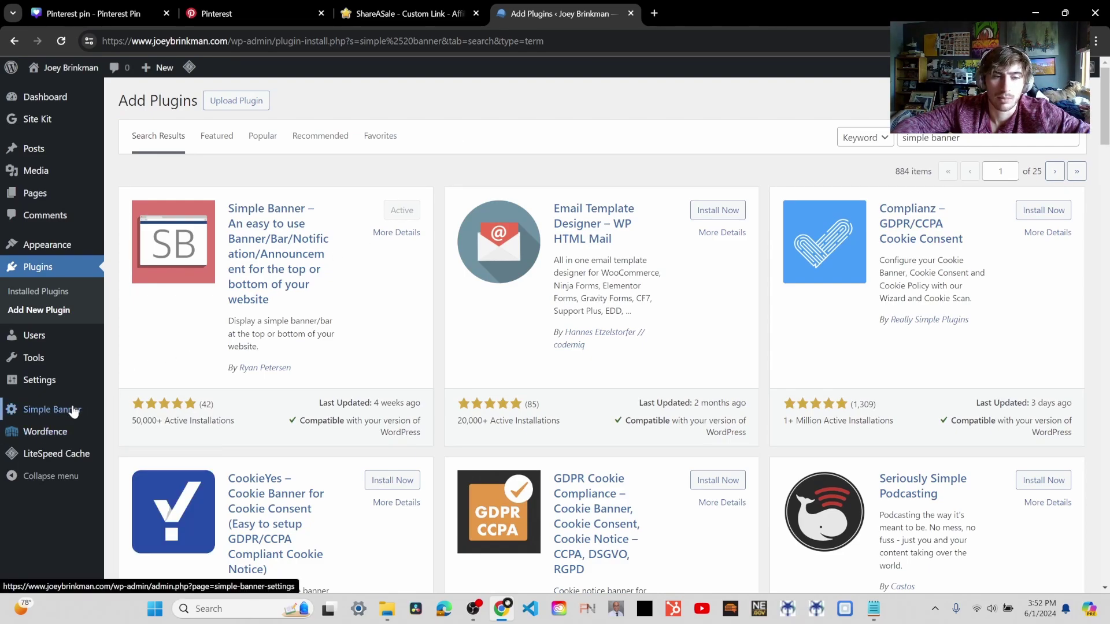
click(42, 412)
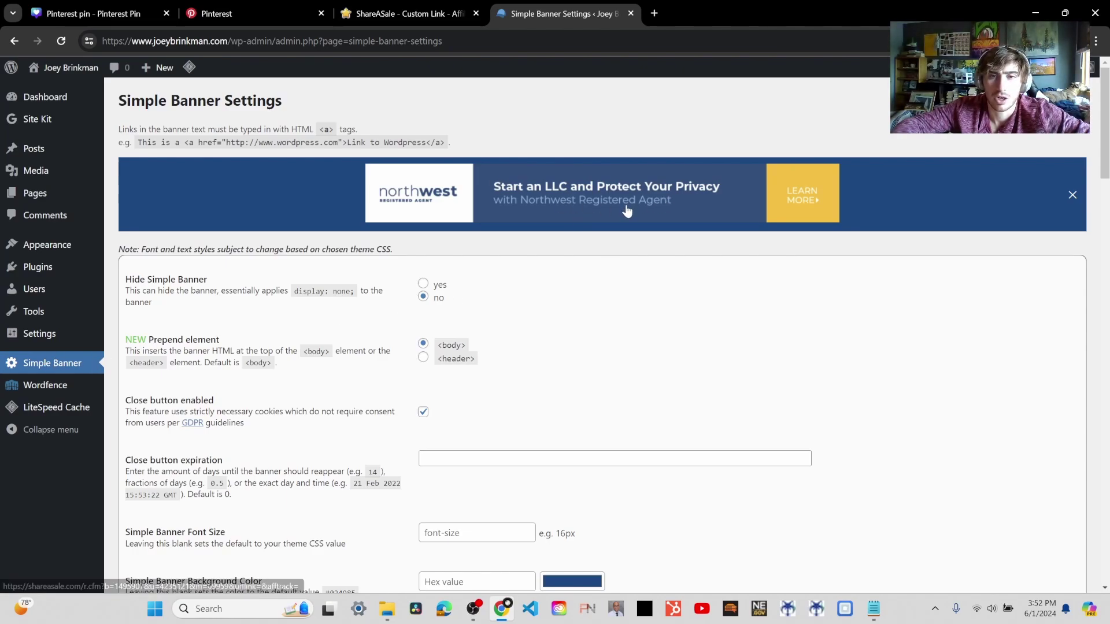
Step: Cut the affiliate link-and-image HTML from Simple Banner Text and paste it back in
scroll(658, 221, down, 9)
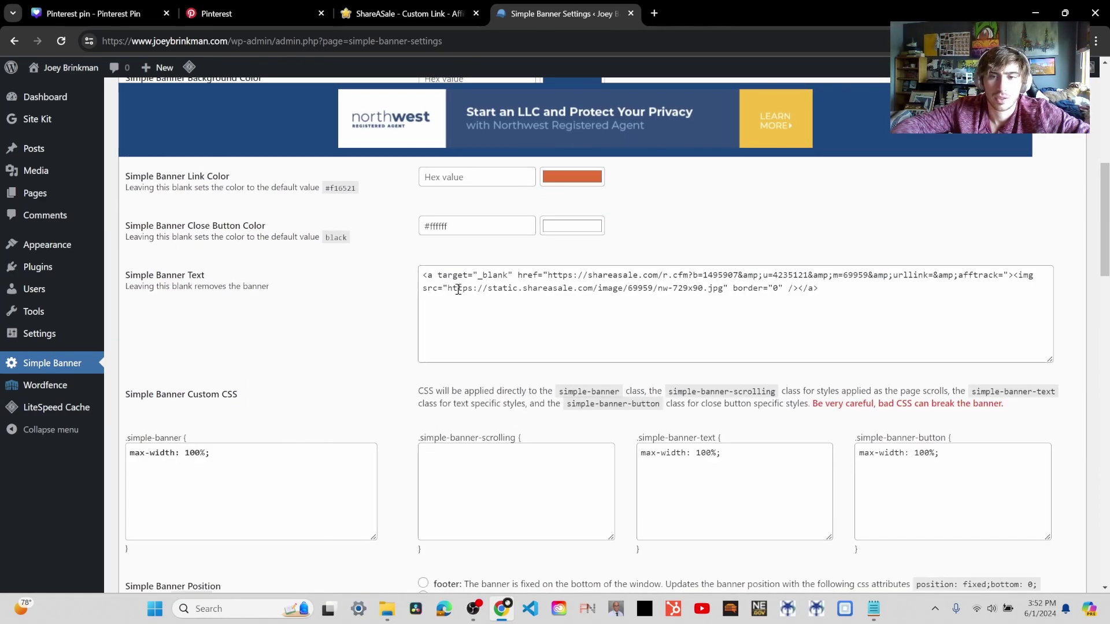
double_click(791, 322)
key(ctrl+a)
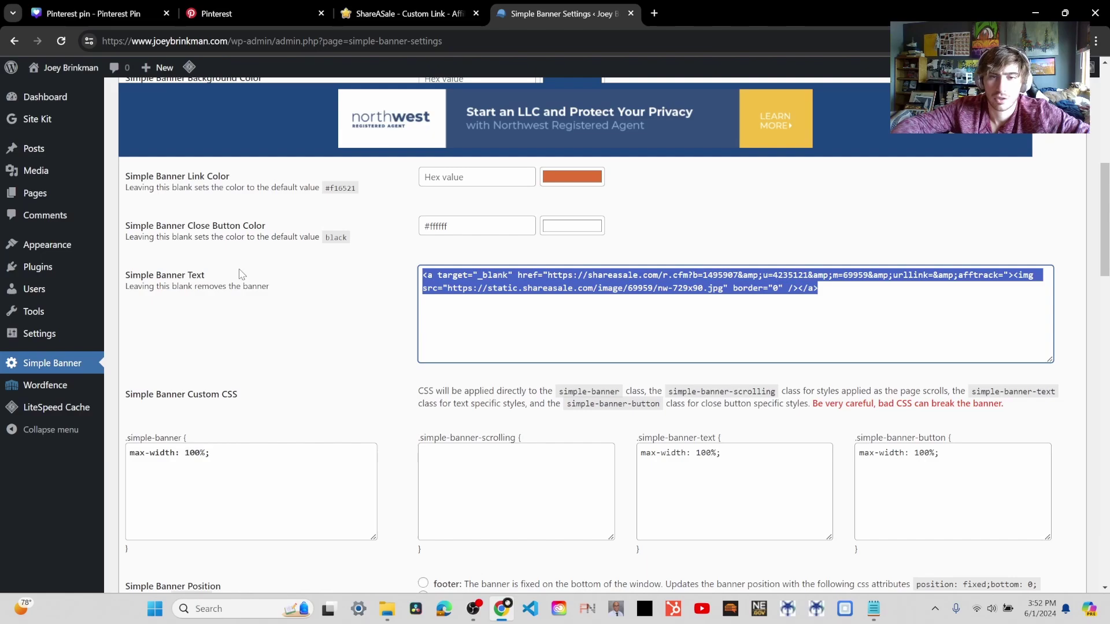
key(BackSpace)
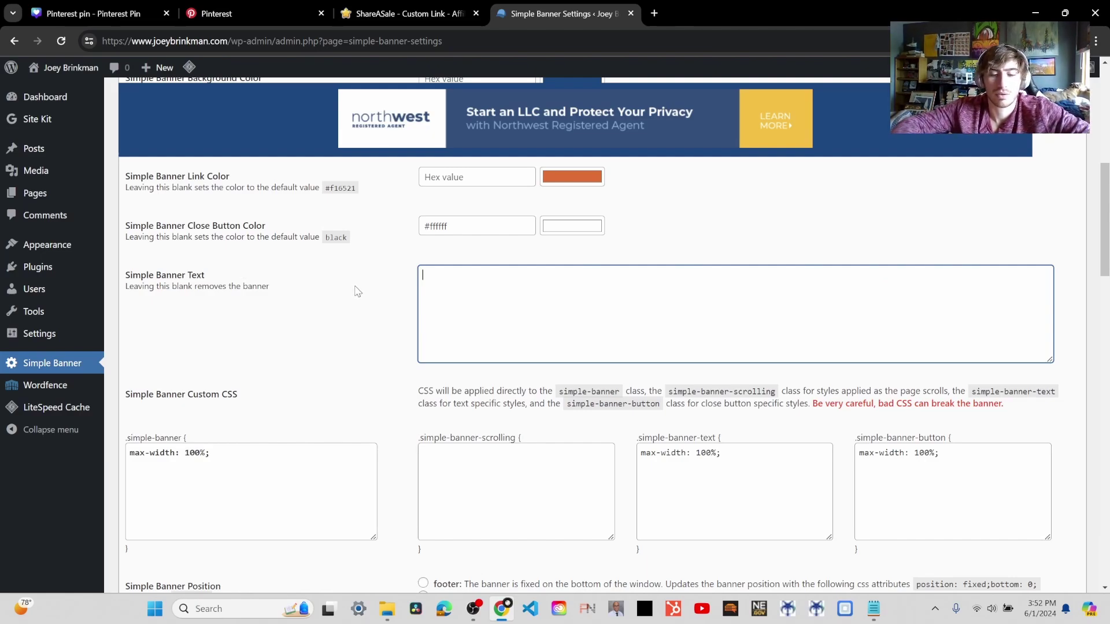
text(max-width: 100%;)
key(ctrl+z)
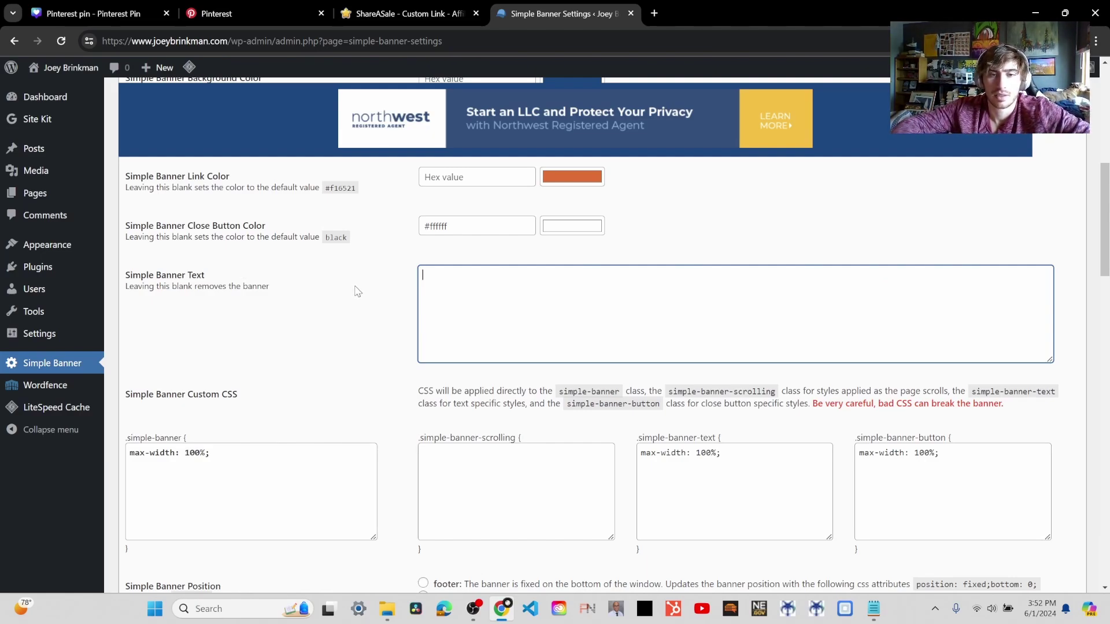
key(ctrl+z)
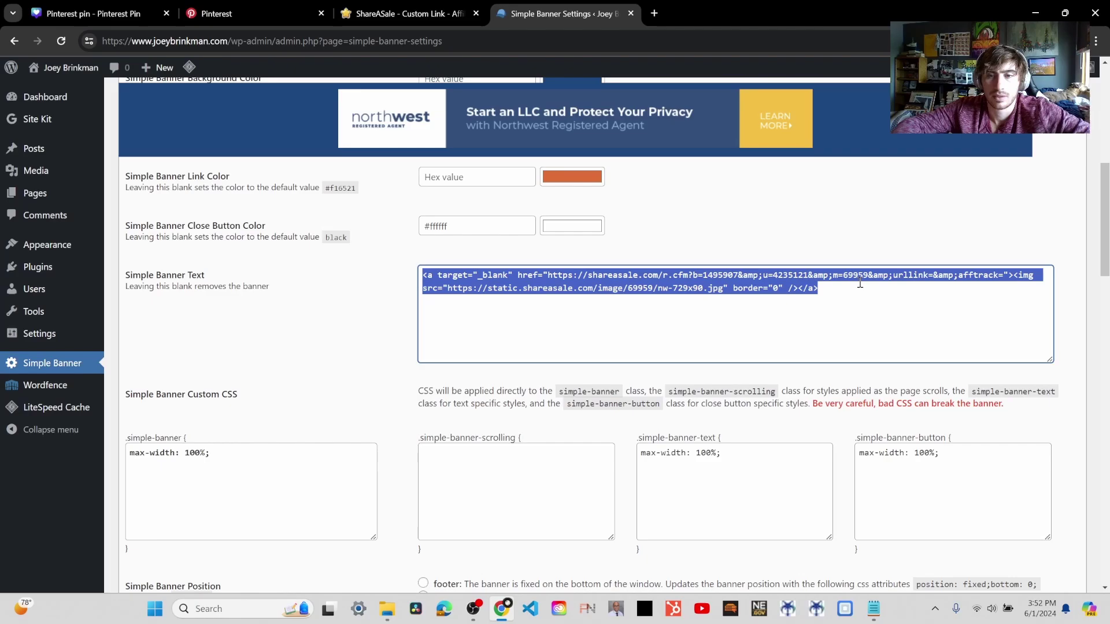
key(ctrl+x)
key(ctrl+v)
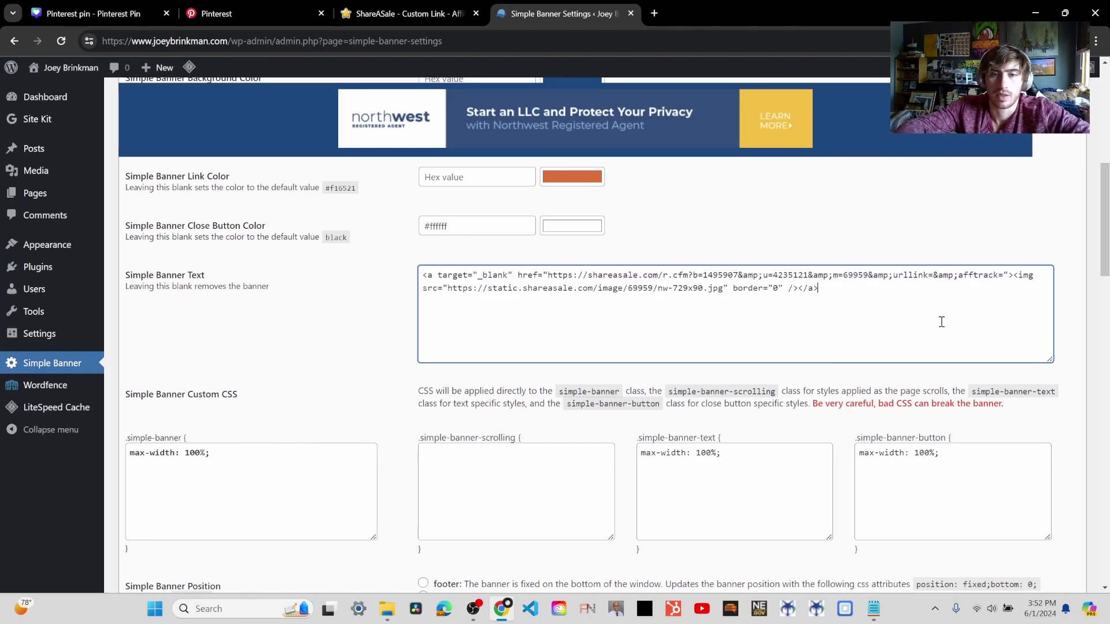
Step: Save the Simple Banner settings with the affiliate HTML as banner text
scroll(907, 327, down, 15)
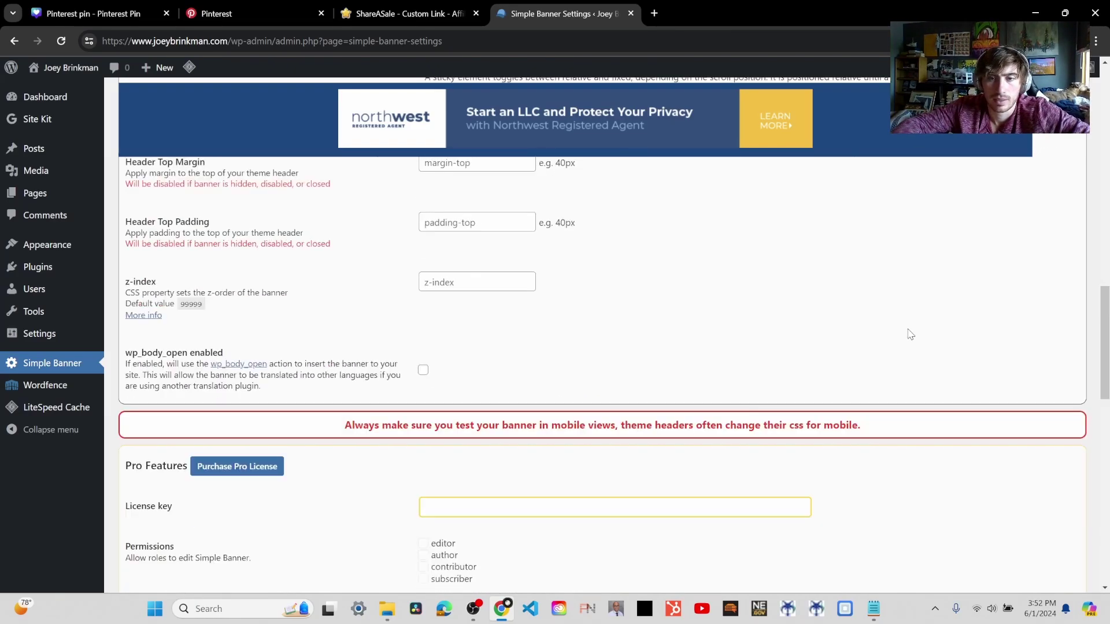
scroll(860, 384, down, 10)
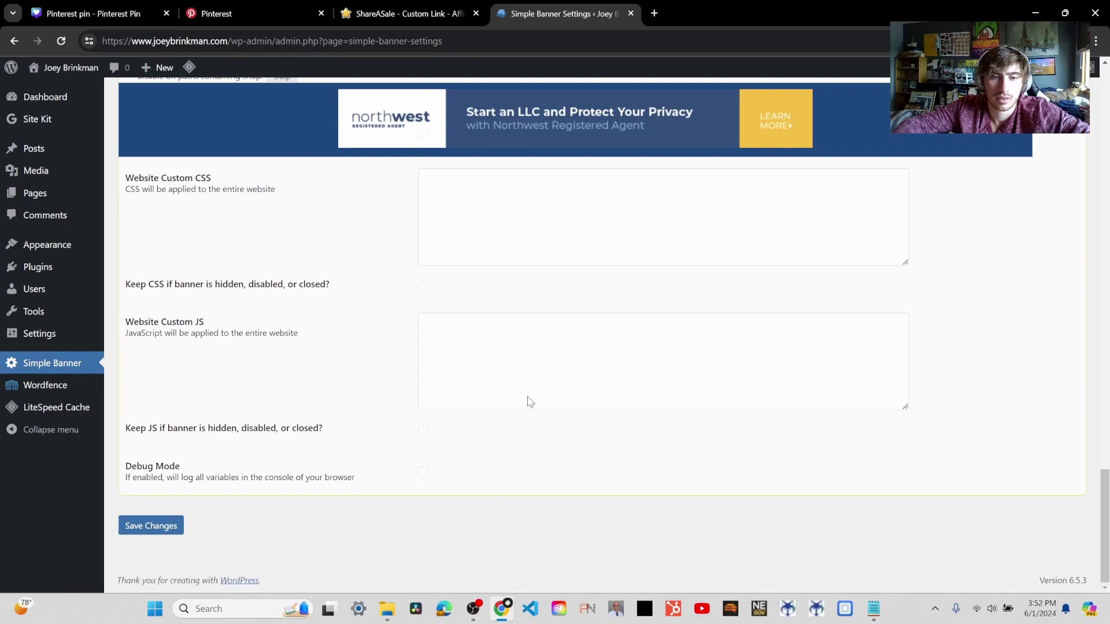
click(147, 533)
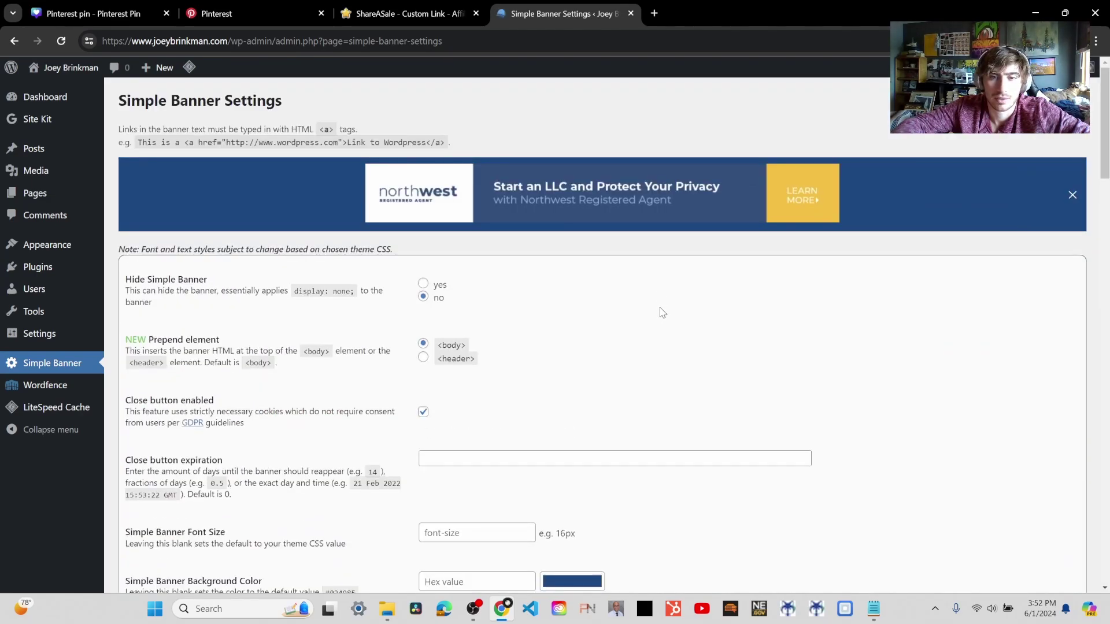
Step: Re-tick 'Close button enabled' after toggling it, then review the colour and Custom CSS fields
scroll(663, 312, down, 4)
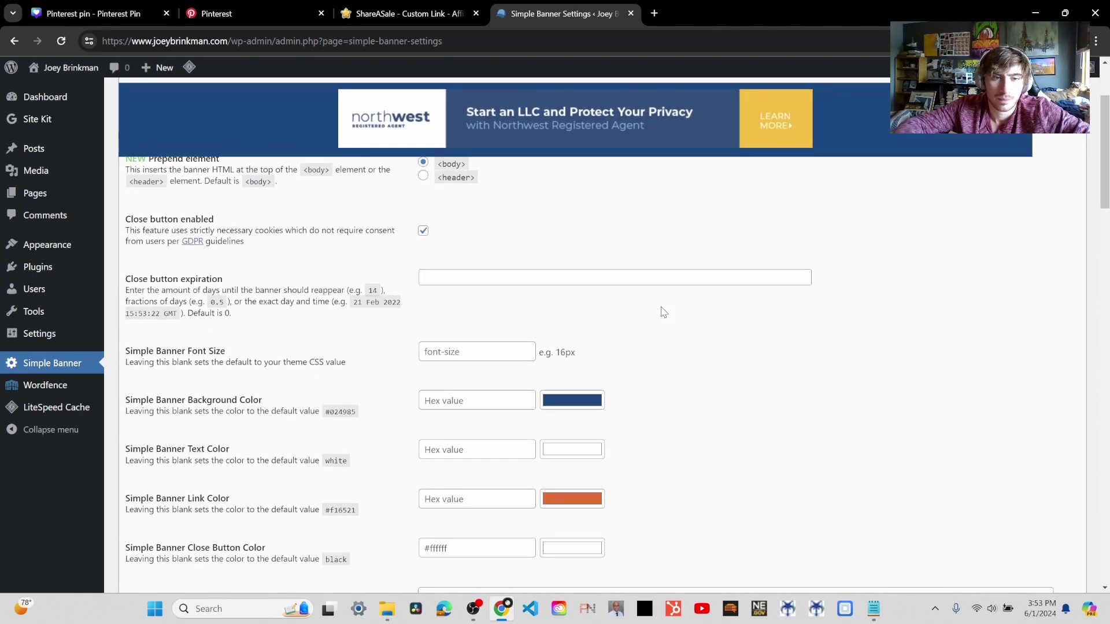
scroll(663, 312, up, 4)
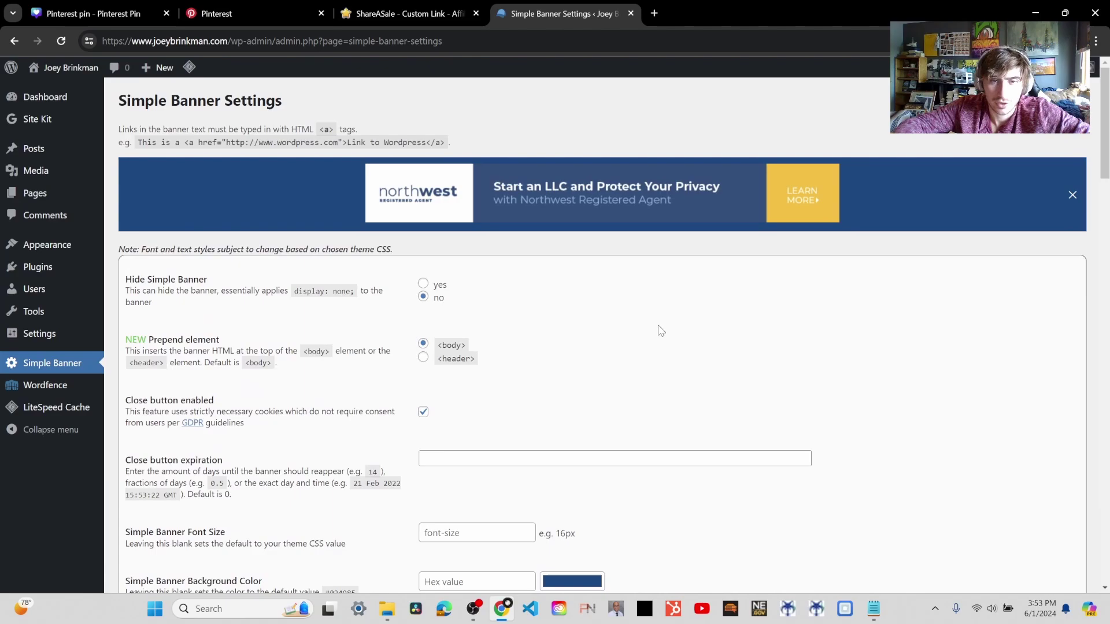
click(423, 413)
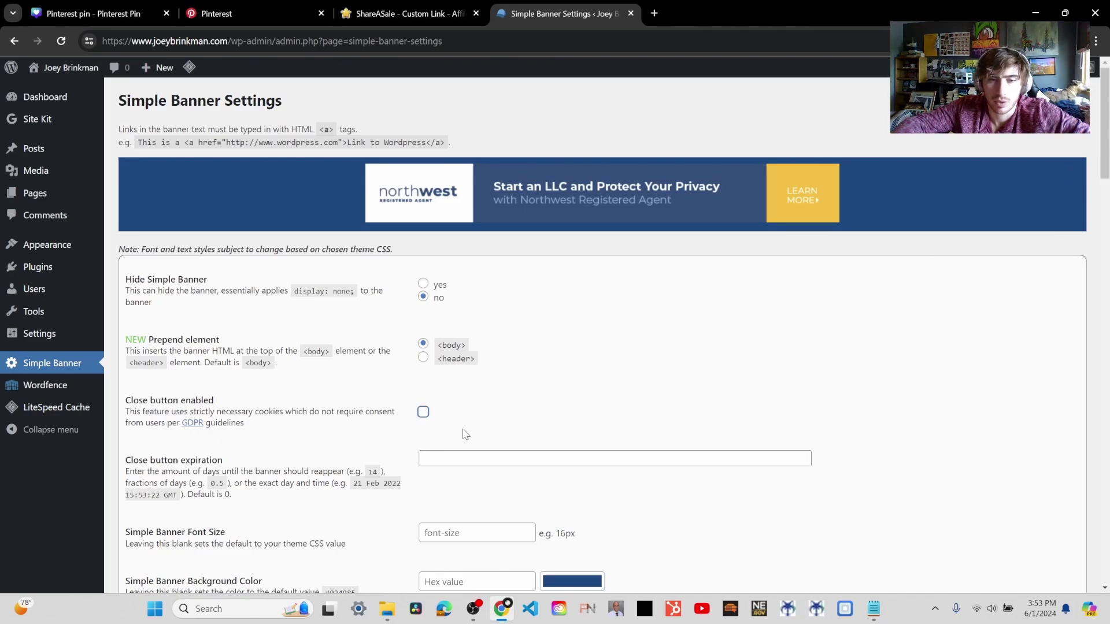
click(422, 412)
scroll(648, 388, down, 5)
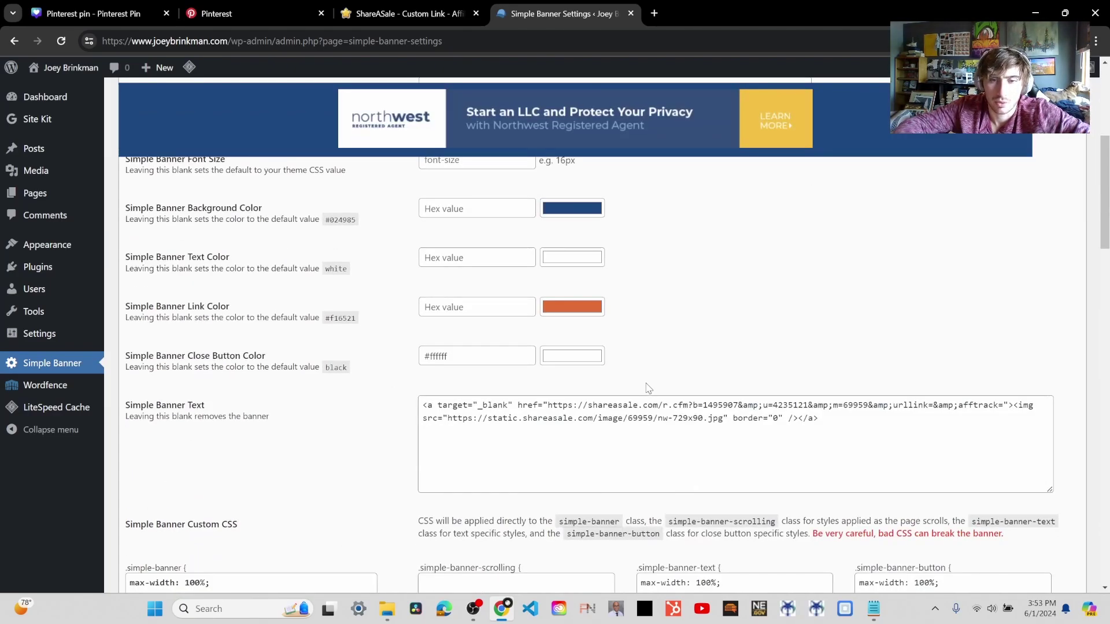
scroll(649, 388, down, 5)
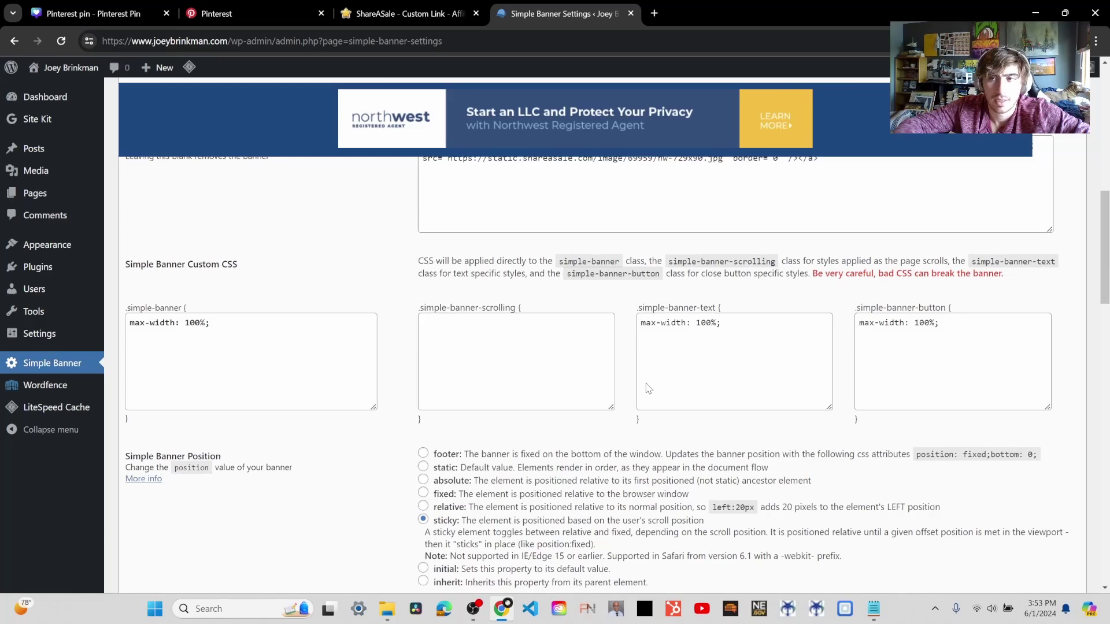
scroll(649, 388, up, 10)
scroll(171, 352, down, 4)
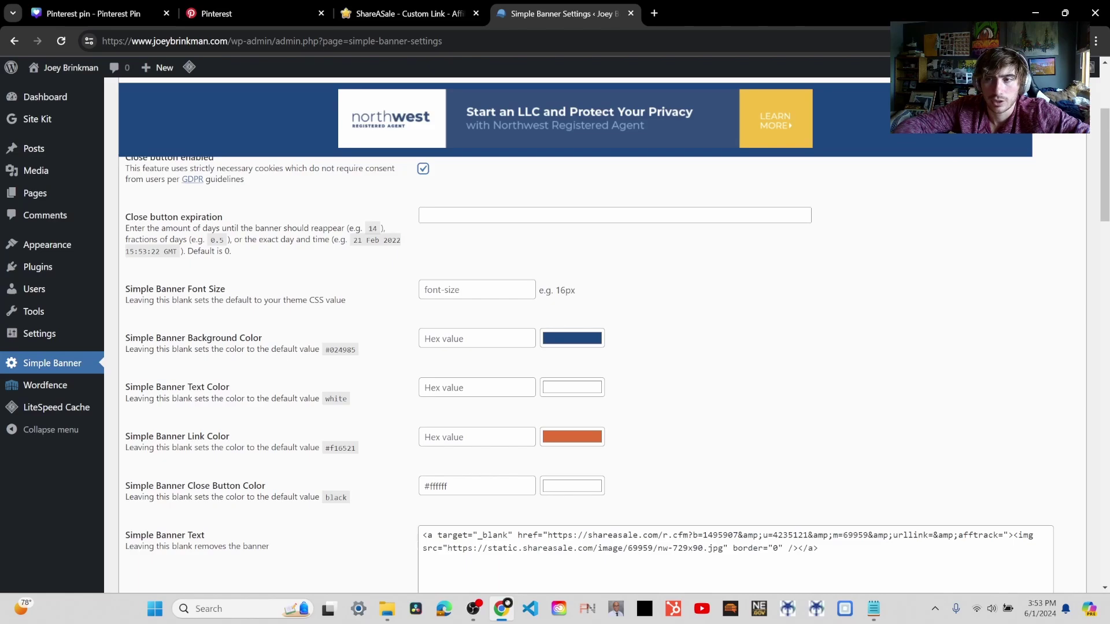
Step: Clear the max-width rules from the .simple-banner, .simple-banner-text and .simple-banner-button CSS boxes
scroll(521, 432, down, 4)
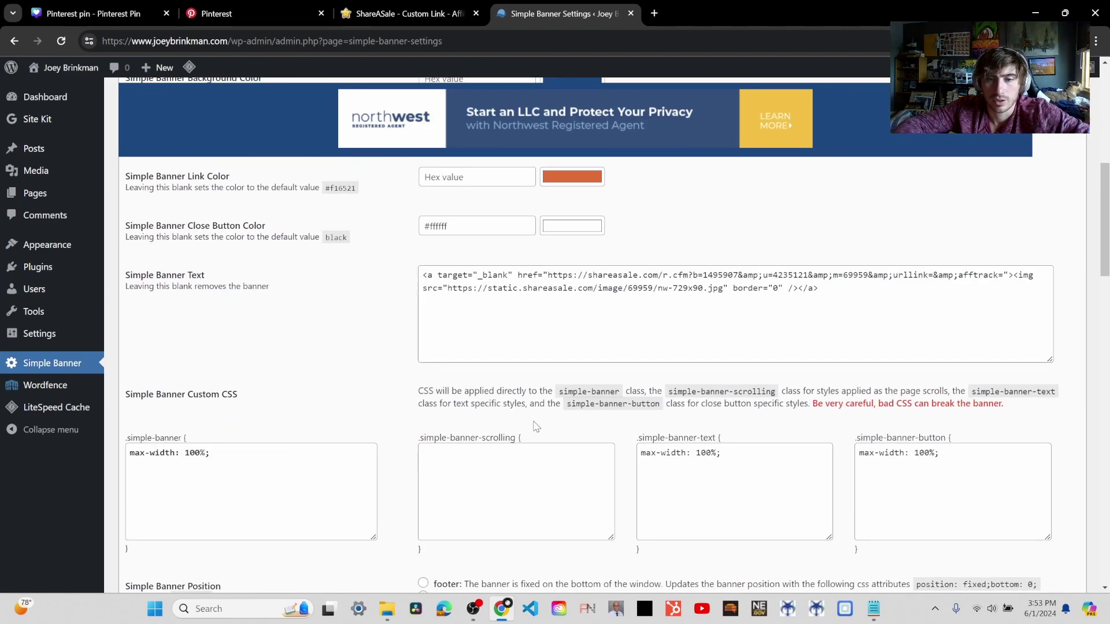
scroll(537, 427, down, 2)
click(266, 336)
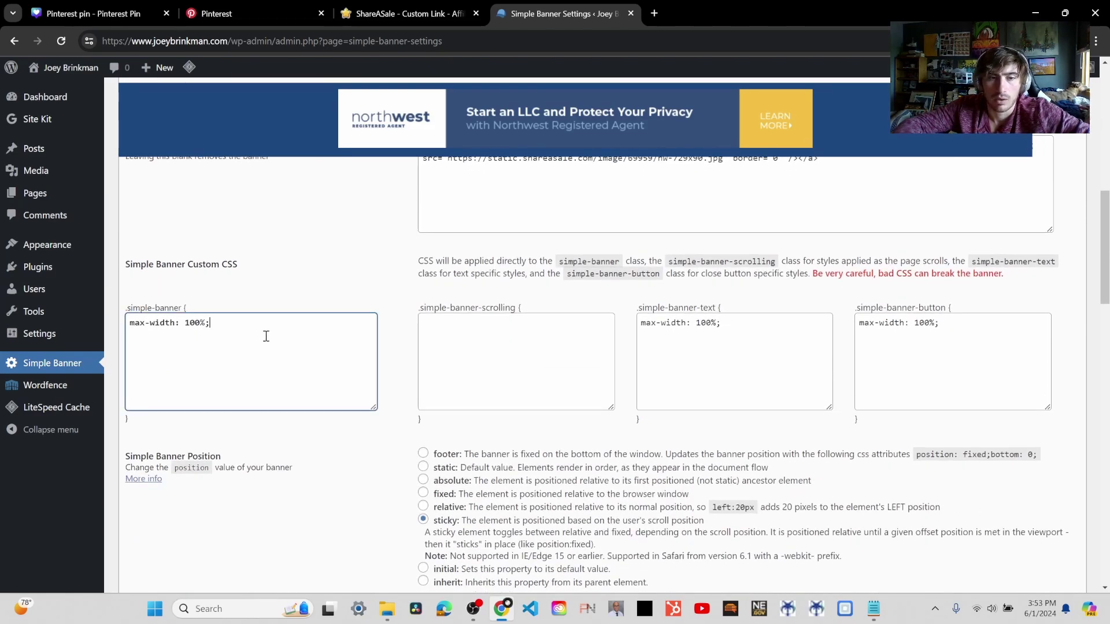
key(ctrl+a)
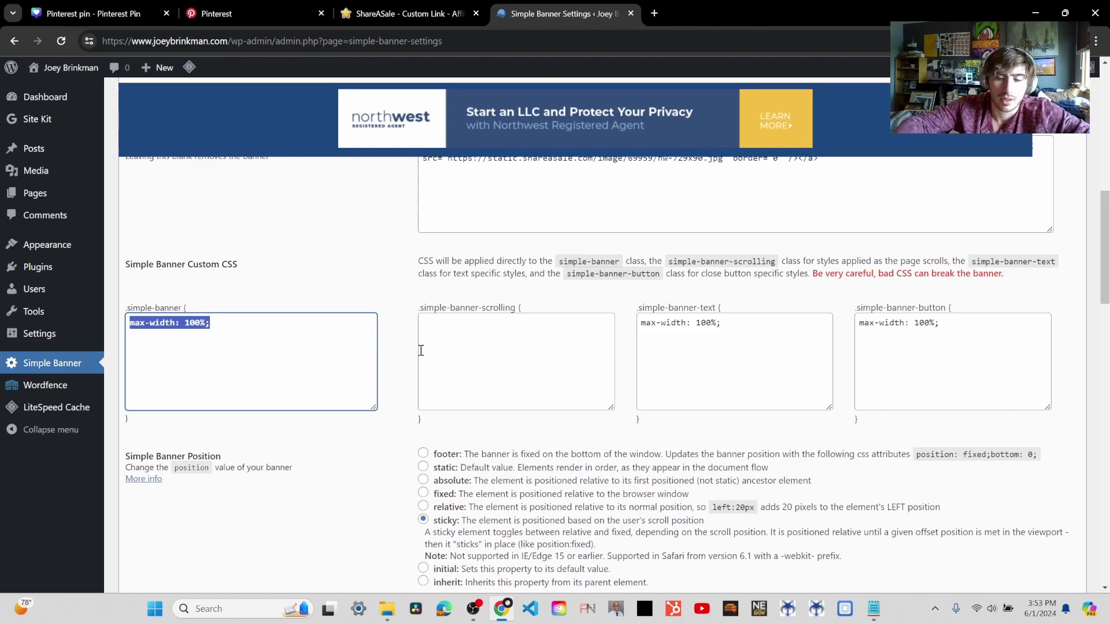
key(BackSpace)
click(718, 325)
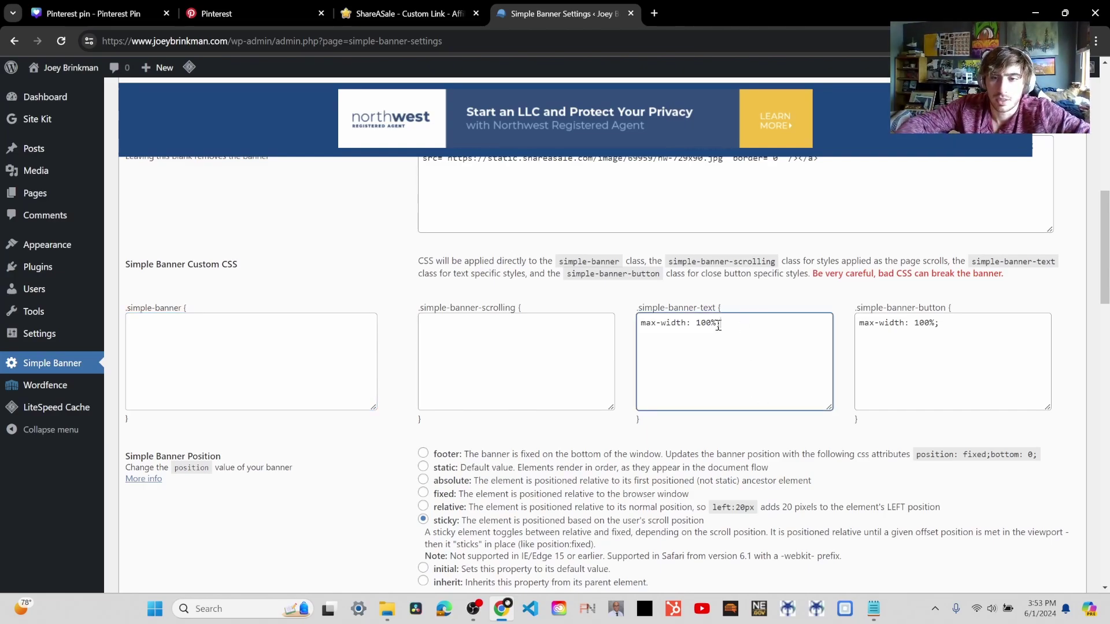
key(ctrl+a)
key(BackSpace)
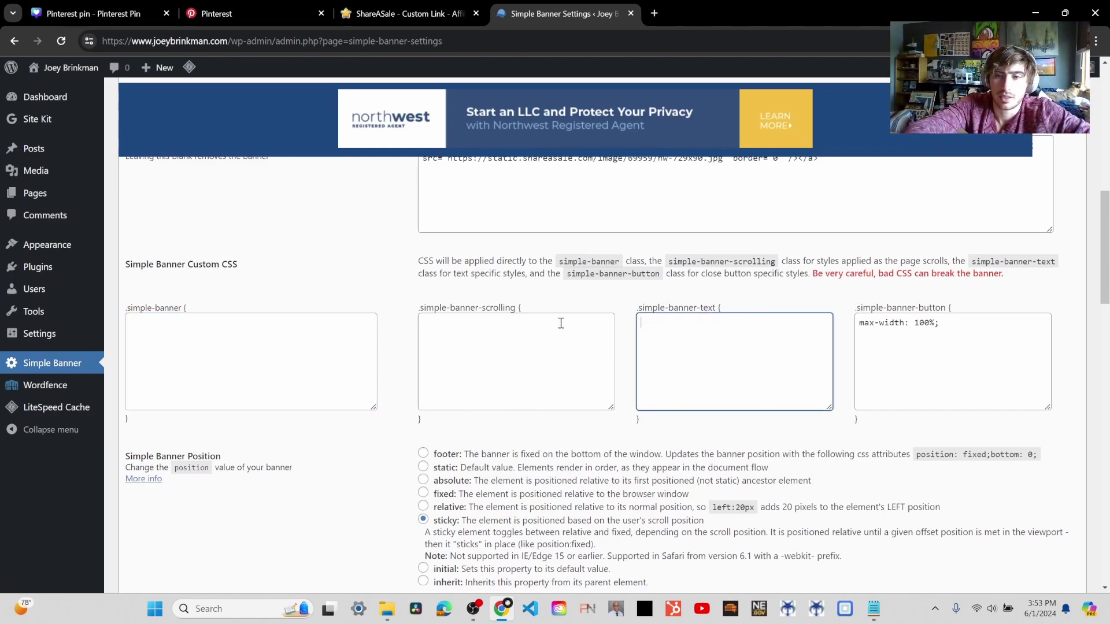
click(941, 324)
key(ctrl+a)
key(BackSpace)
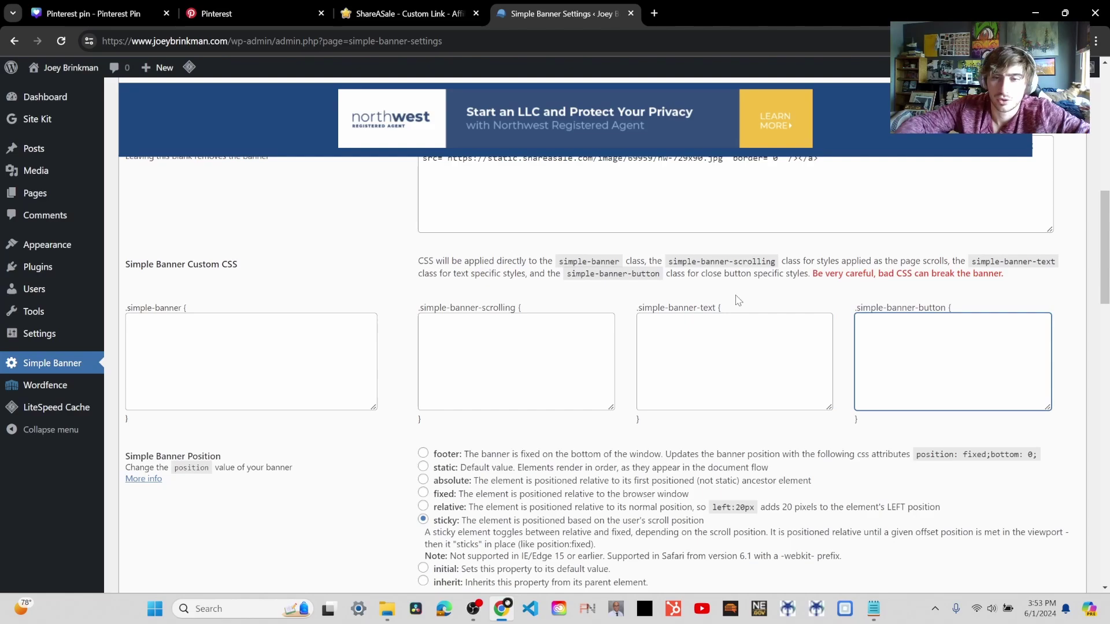
Step: Save the Simple Banner settings with the emptied CSS boxes
scroll(738, 300, down, 15)
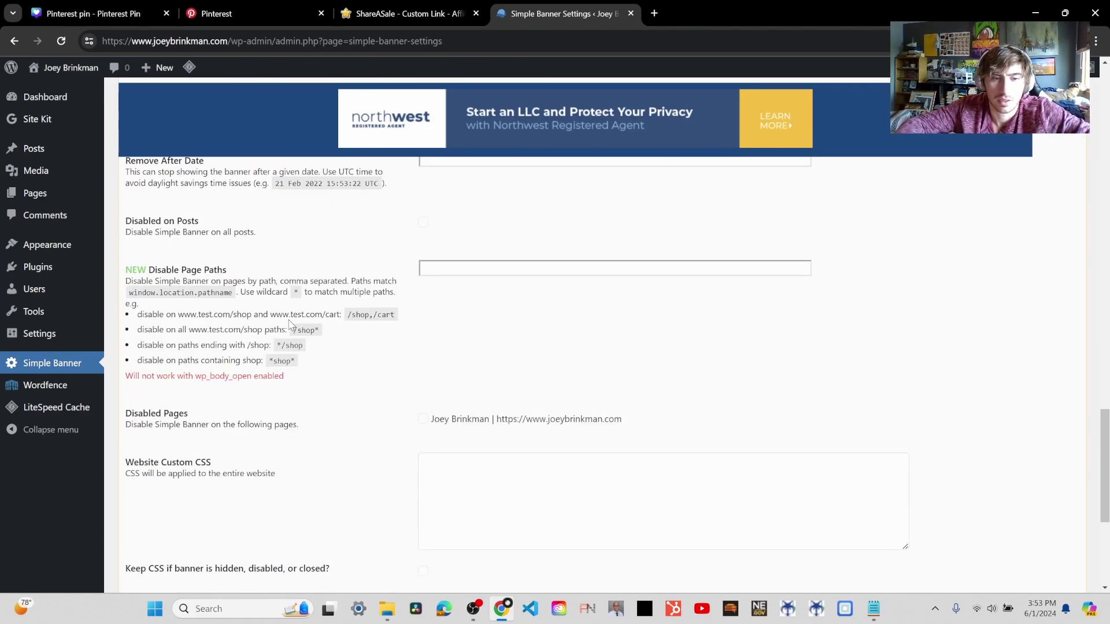
scroll(290, 323, down, 5)
click(164, 526)
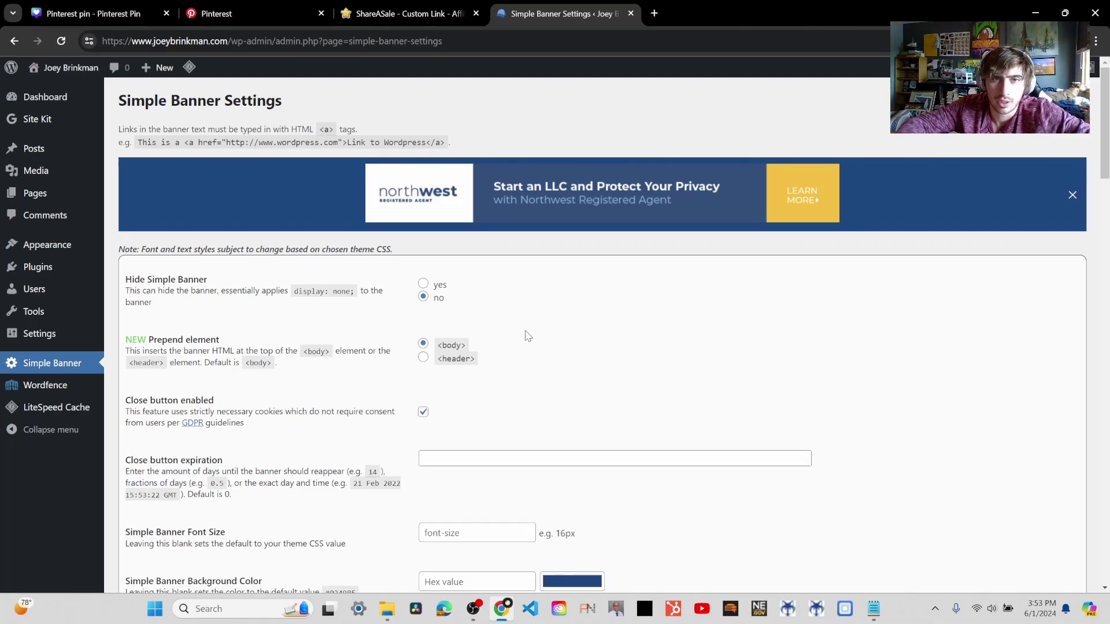
Step: Load the site Customizer at wp-admin/customize.php
click(502, 44)
drag(457, 45, 288, 42)
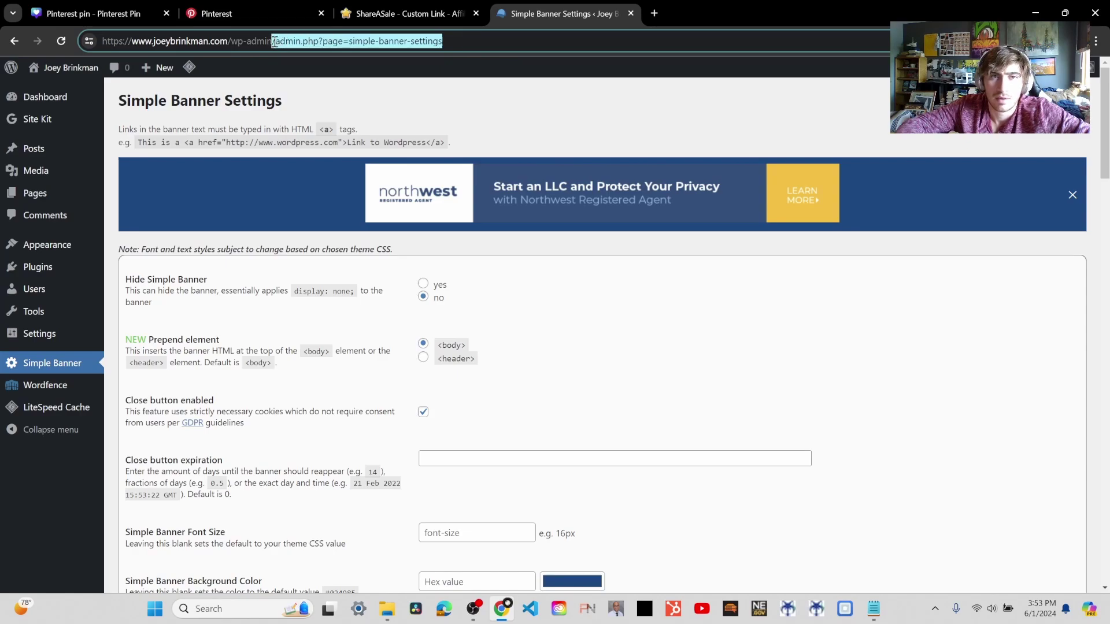
drag(448, 42, 275, 41)
text(cus)
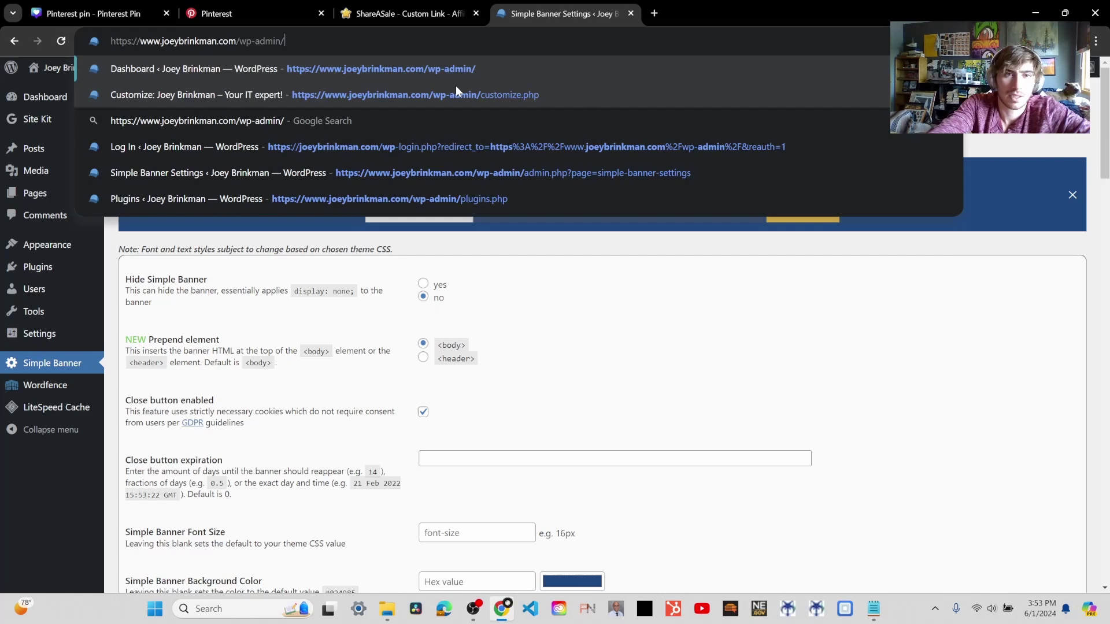
text(tomize.php)
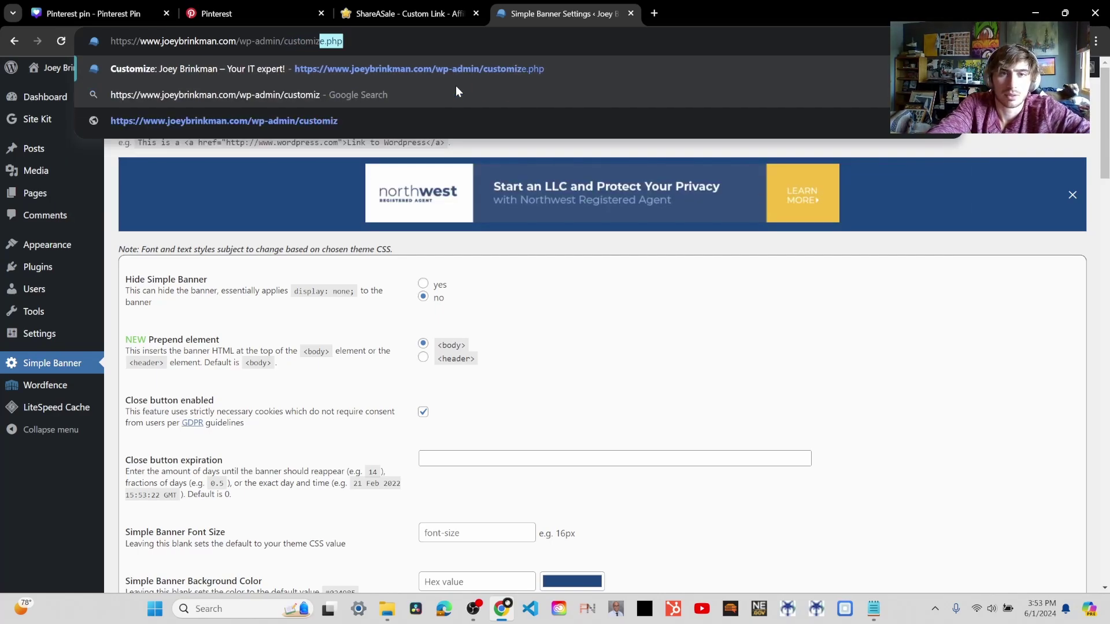
key(Return)
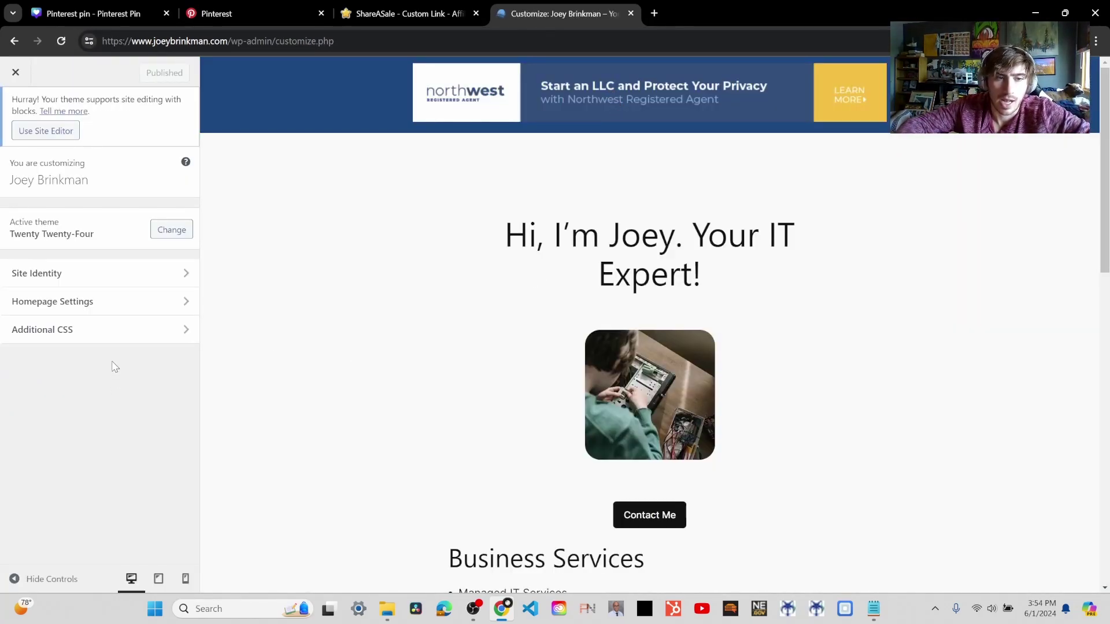
Step: Inspect the img max-width: 100% rule in Additional CSS and preview at mobile width
click(118, 330)
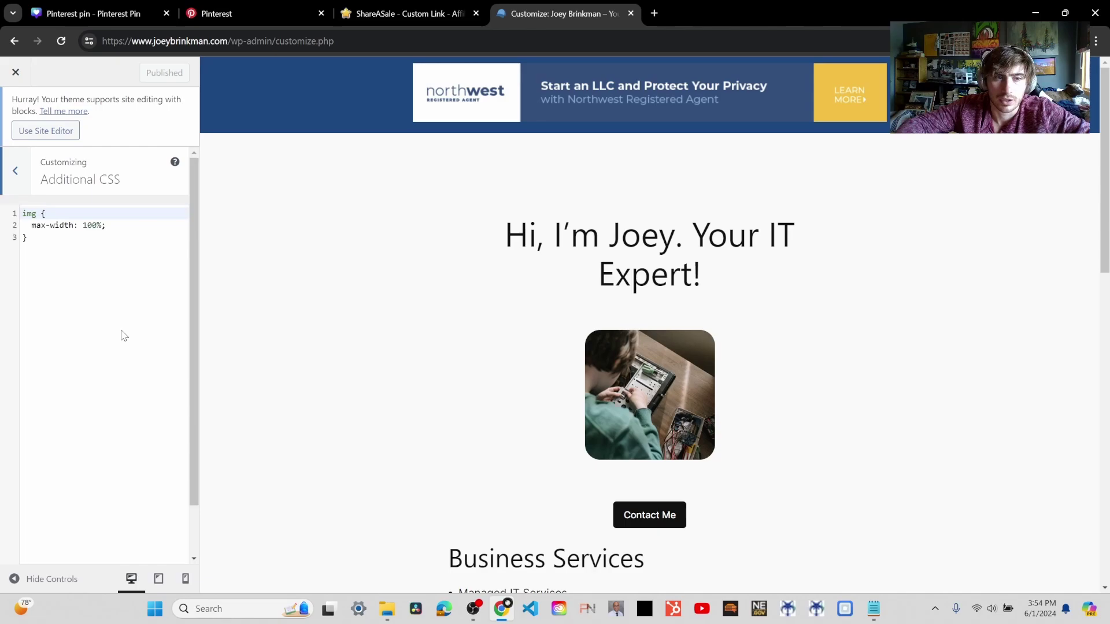
click(54, 225)
click(134, 236)
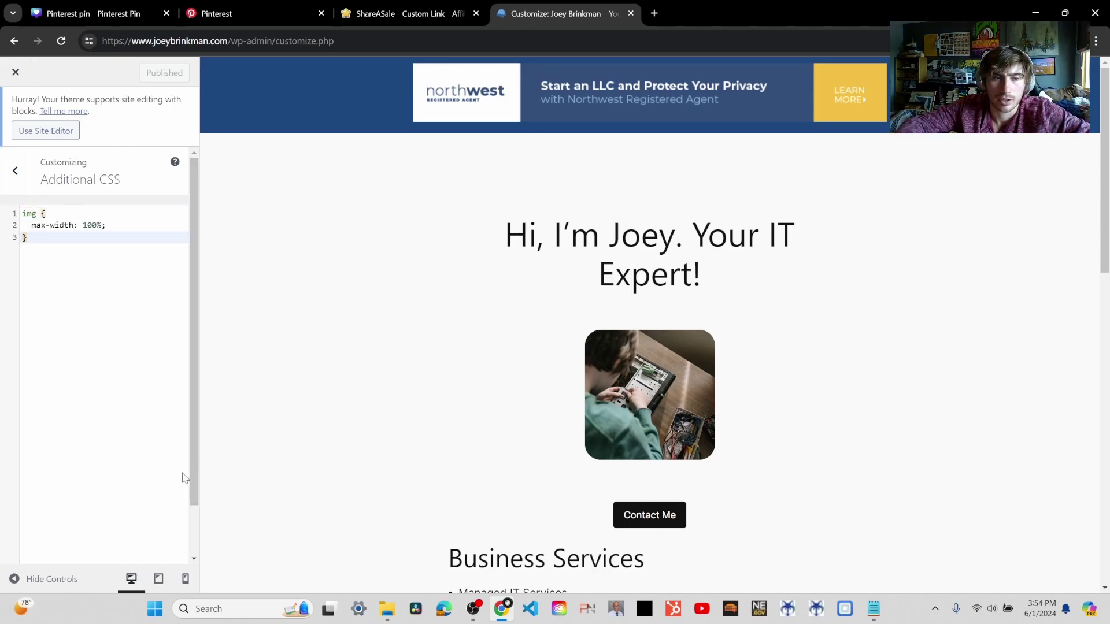
click(188, 585)
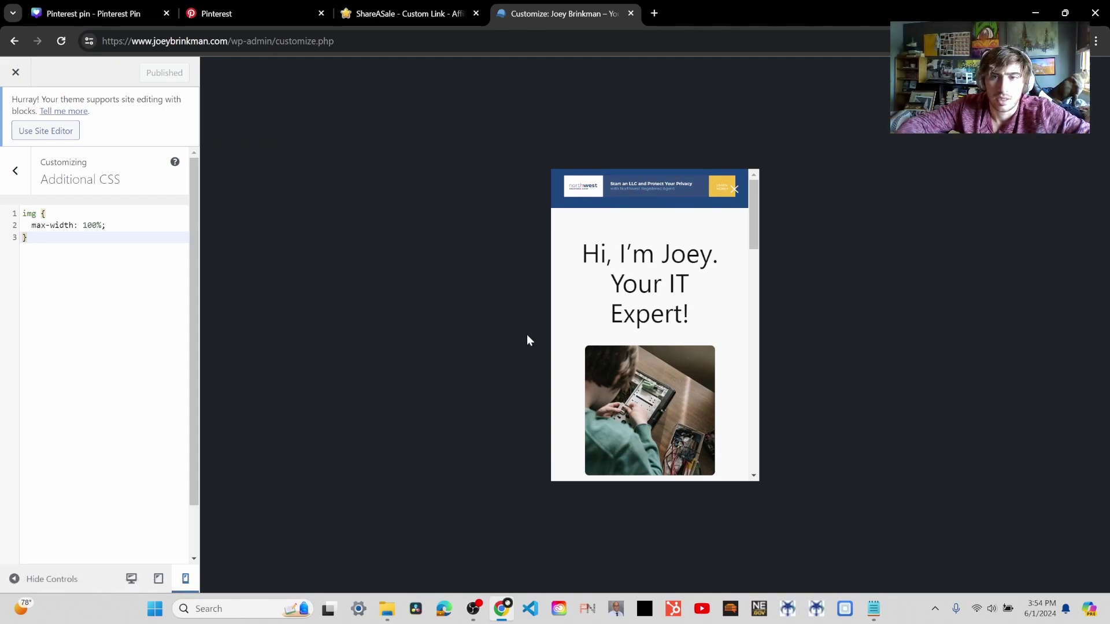
Step: Delete the img max-width rule from Additional CSS, compare device previews, and publish
key(ctrl+a)
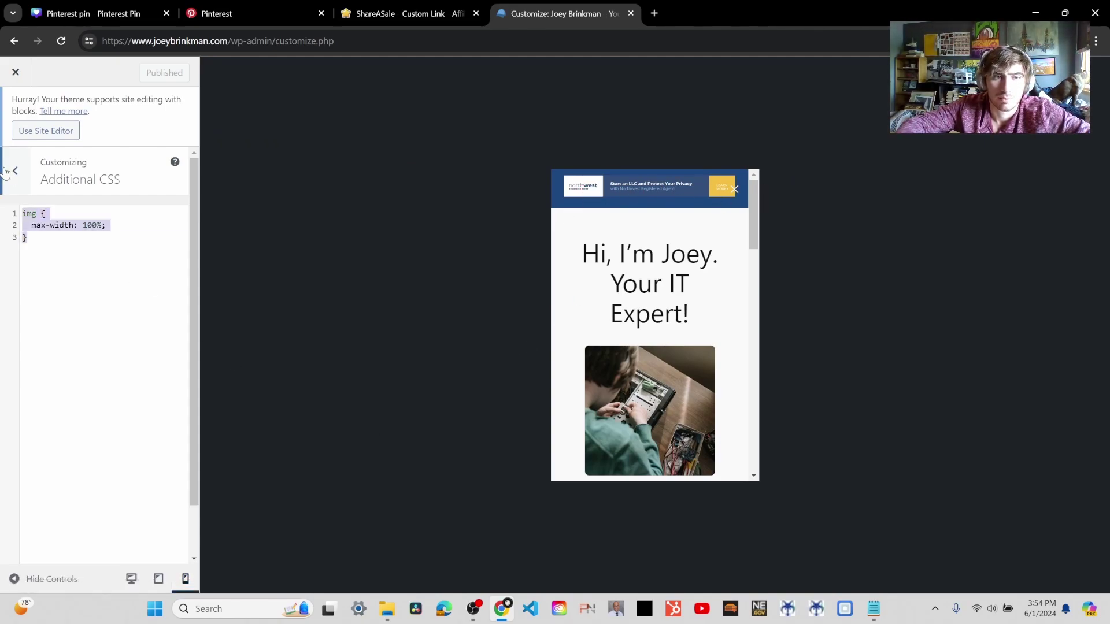
key(BackSpace)
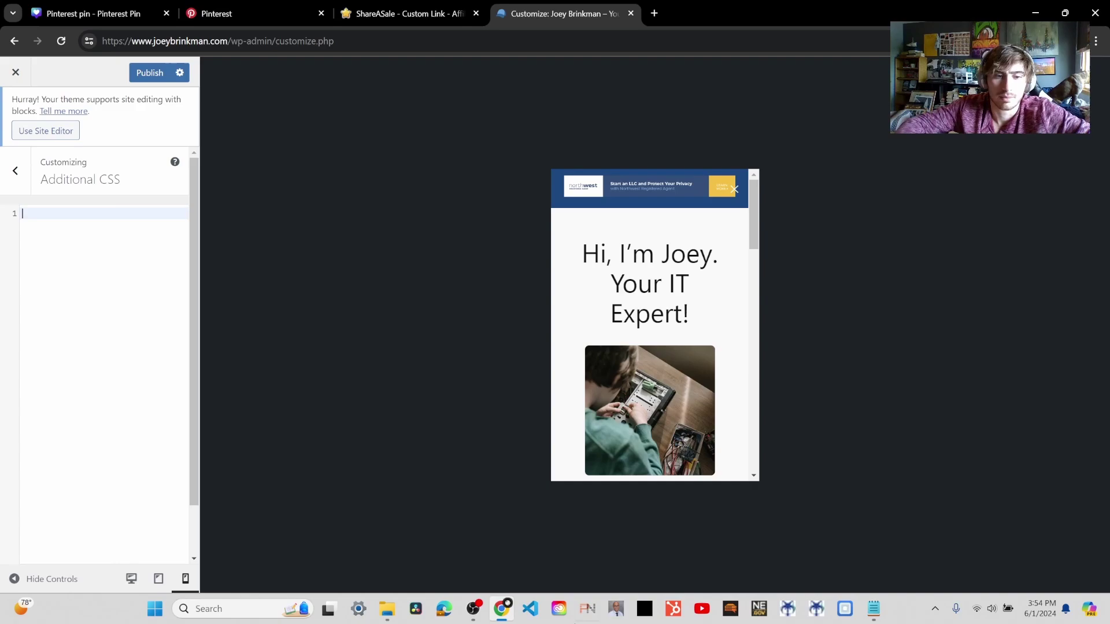
click(157, 578)
click(131, 578)
click(185, 578)
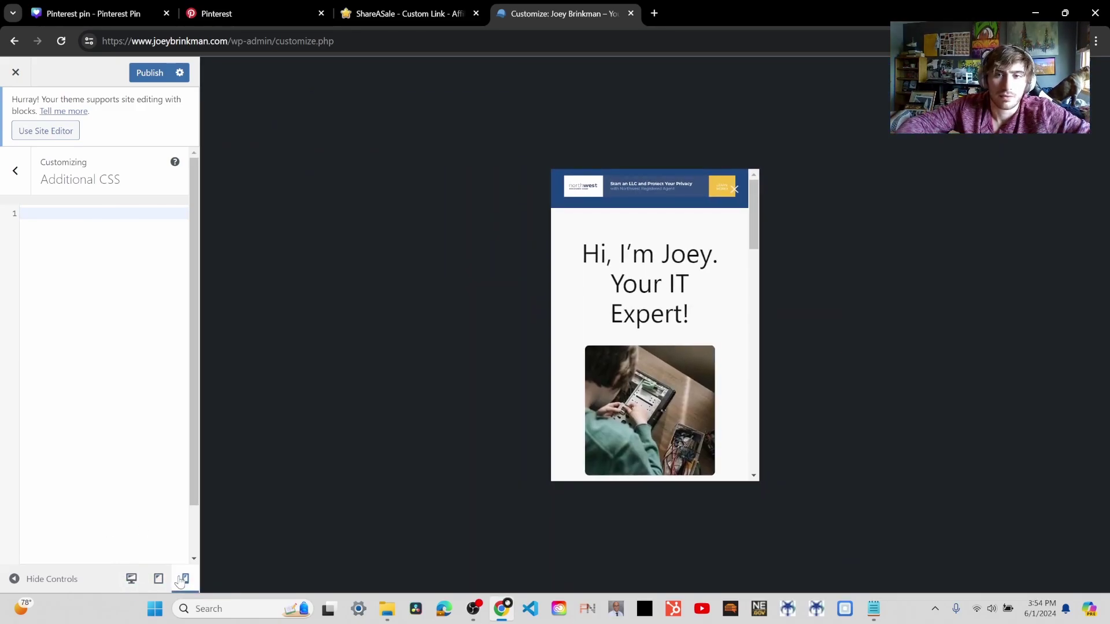
click(131, 578)
click(150, 72)
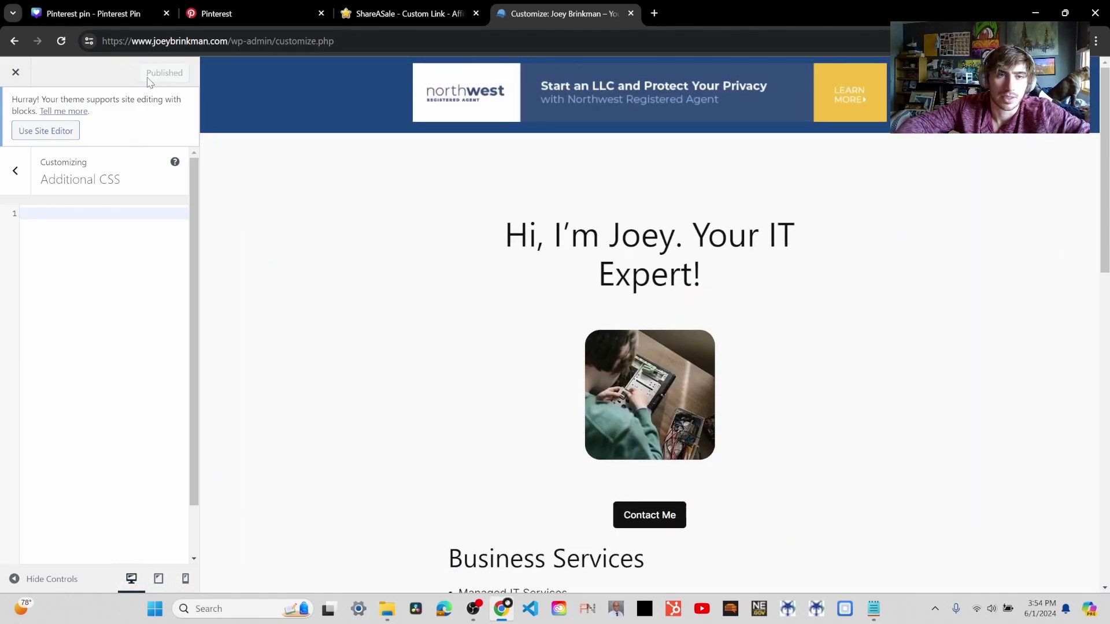
Step: Reload the Customizer and view the site in the mobile preview
click(186, 579)
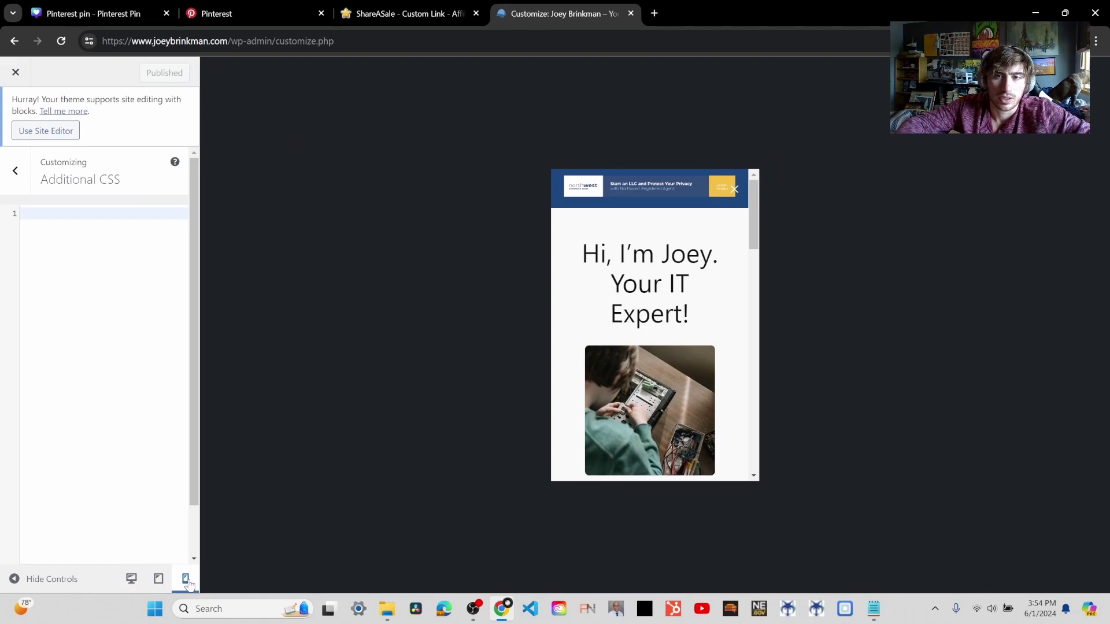
click(131, 578)
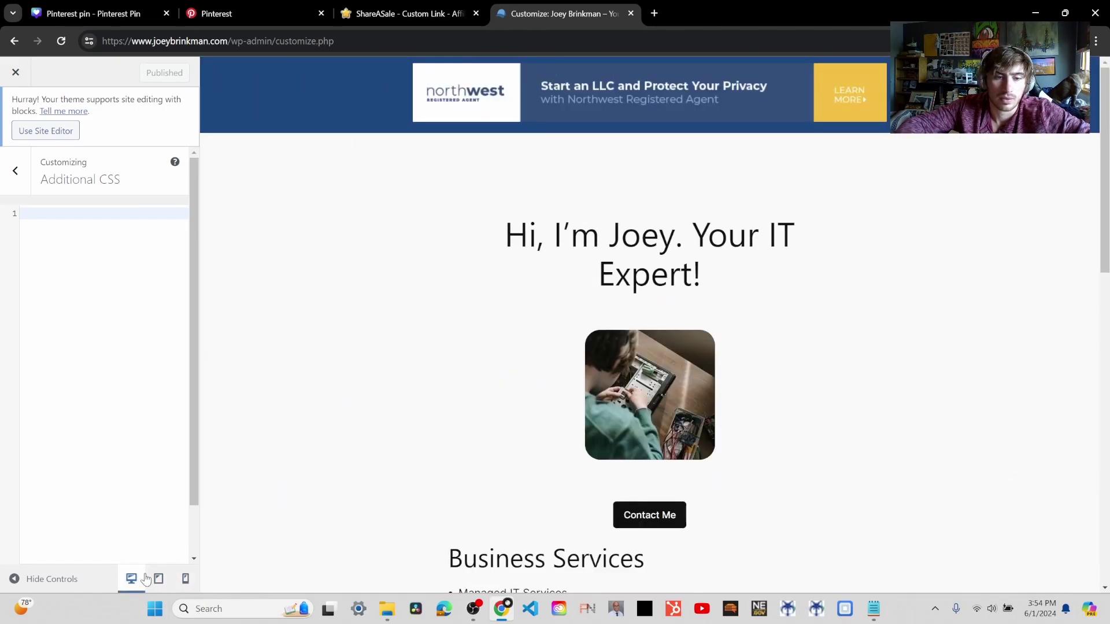
click(185, 579)
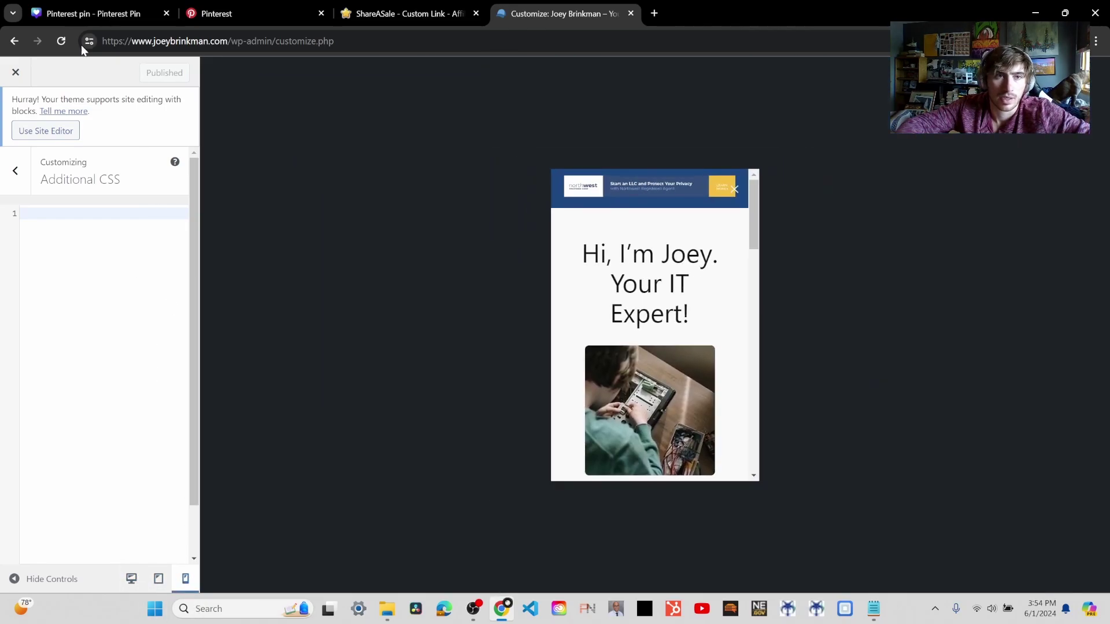
click(61, 40)
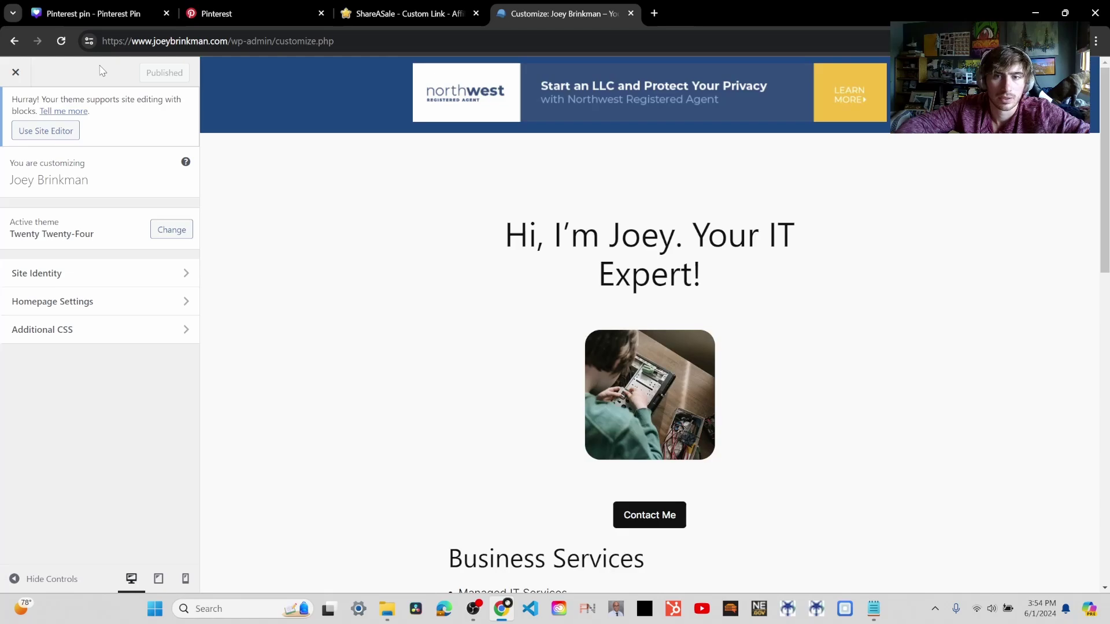
click(191, 579)
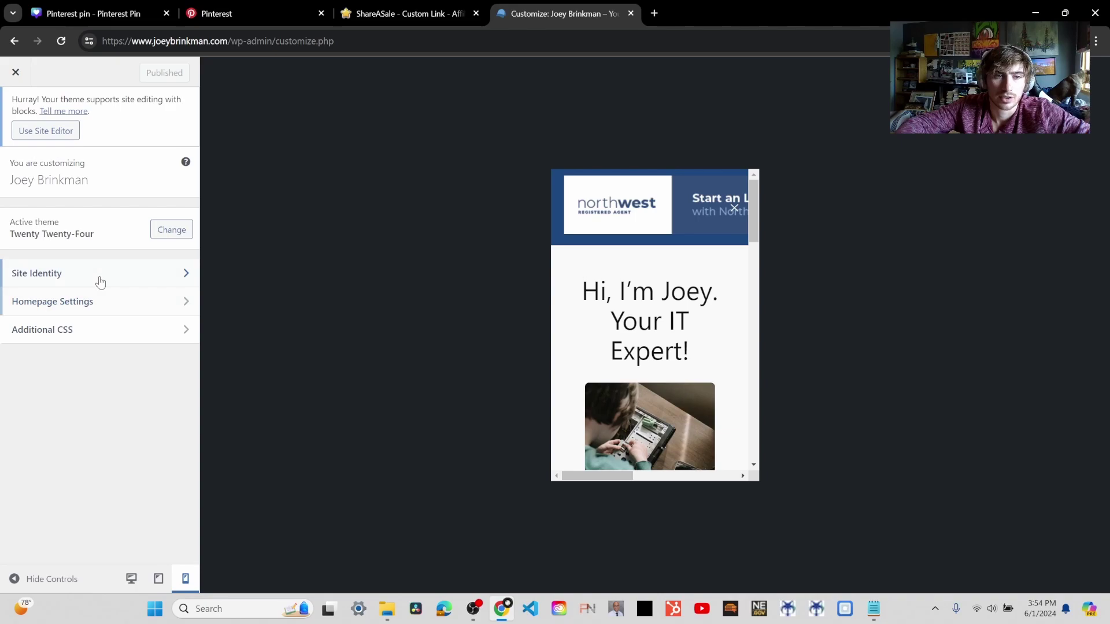
Step: Write img { max-width: 100%; } in Additional CSS and publish it
click(111, 344)
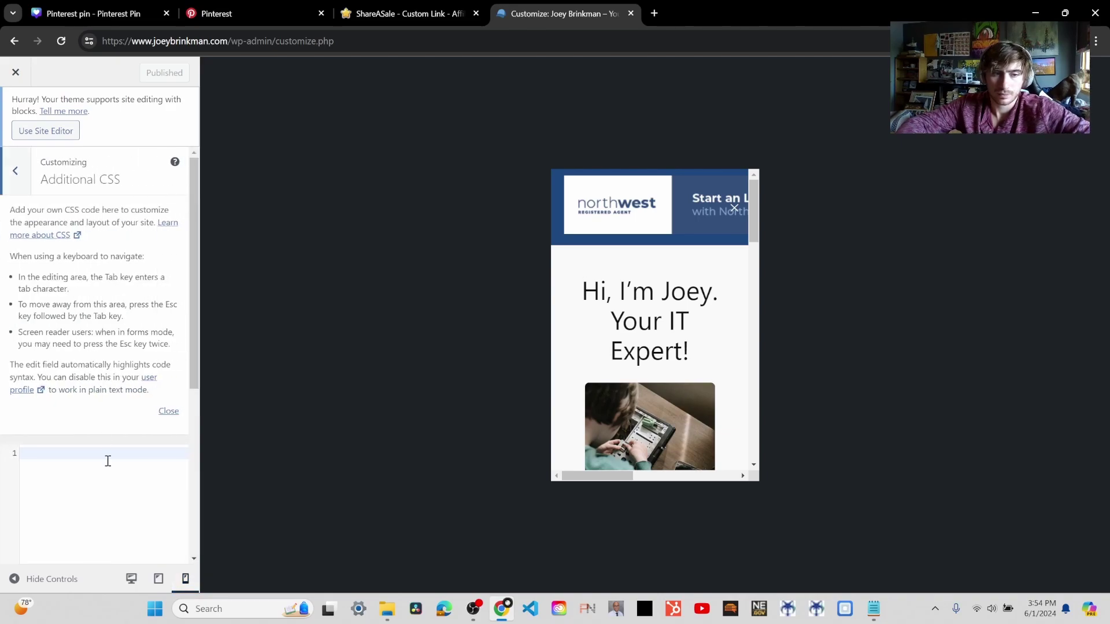
click(107, 460)
text(<a target="_blank" href="https://shareasale.com/r.cfm?b=1495907&amp;u=4235121&amp;m=69959&amp;urllink=&amp;afftrack="><img src="https://static.shareasale.com/image/69959/nw-729x90.jpg" border="0" /></a>)
key(ctrl+z)
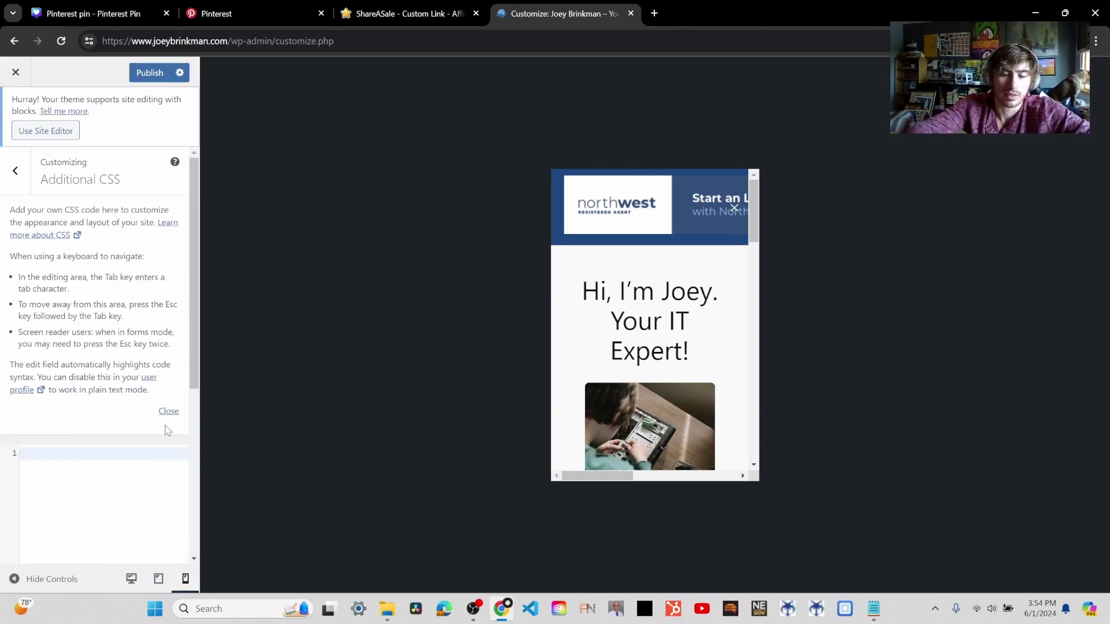
text(img )
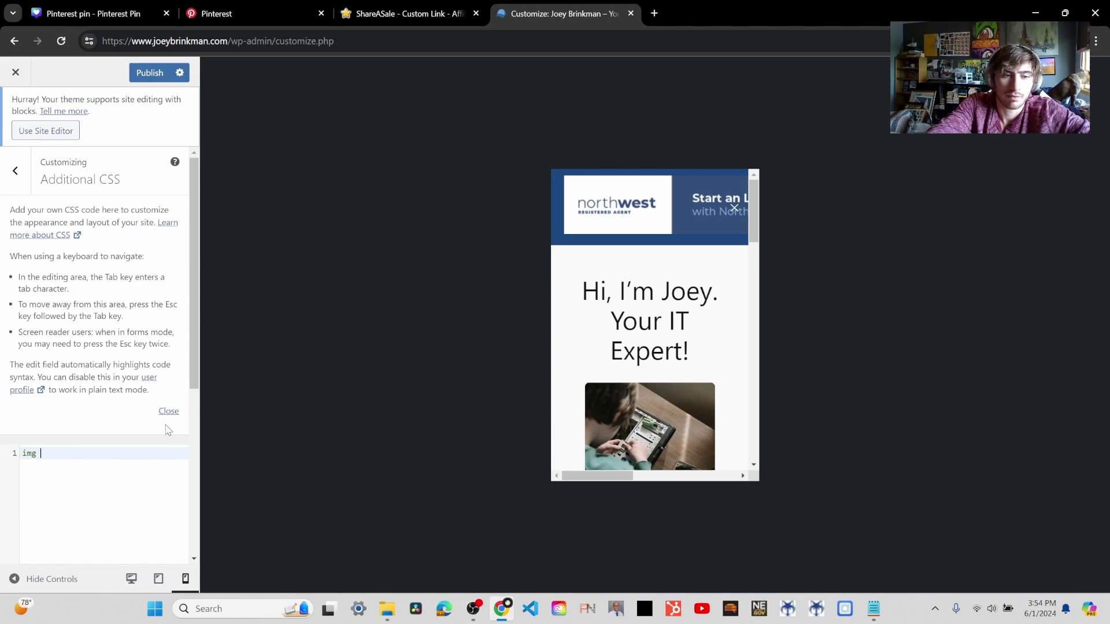
text({)
key(Return)
text(max-wd)
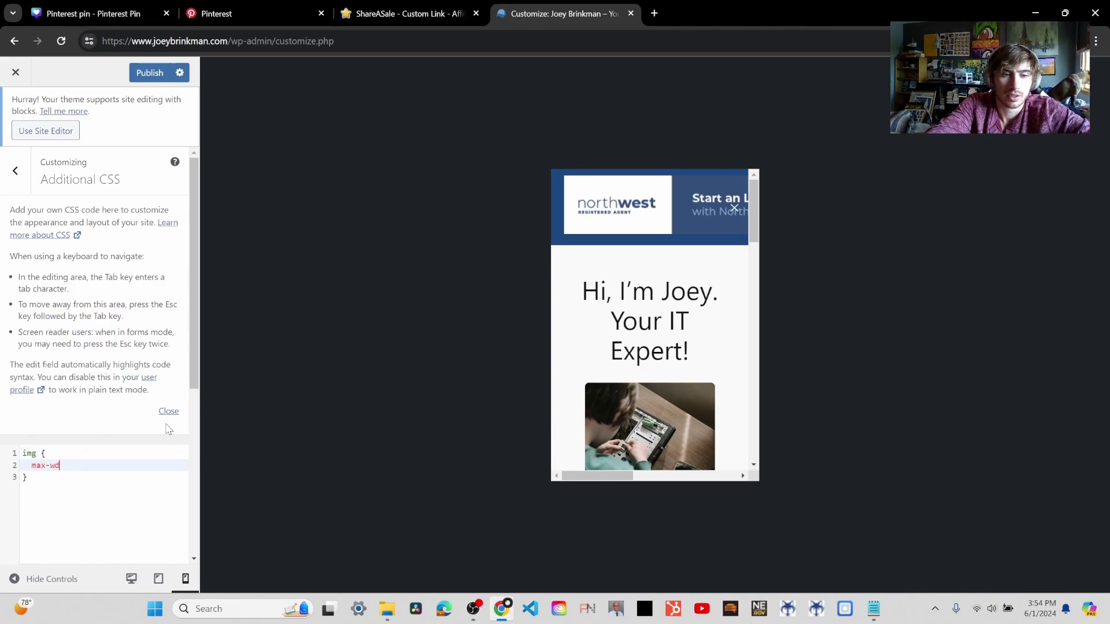
text(it)
key(BackSpace)
key(BackSpace)
key(BackSpace)
text(idth: )
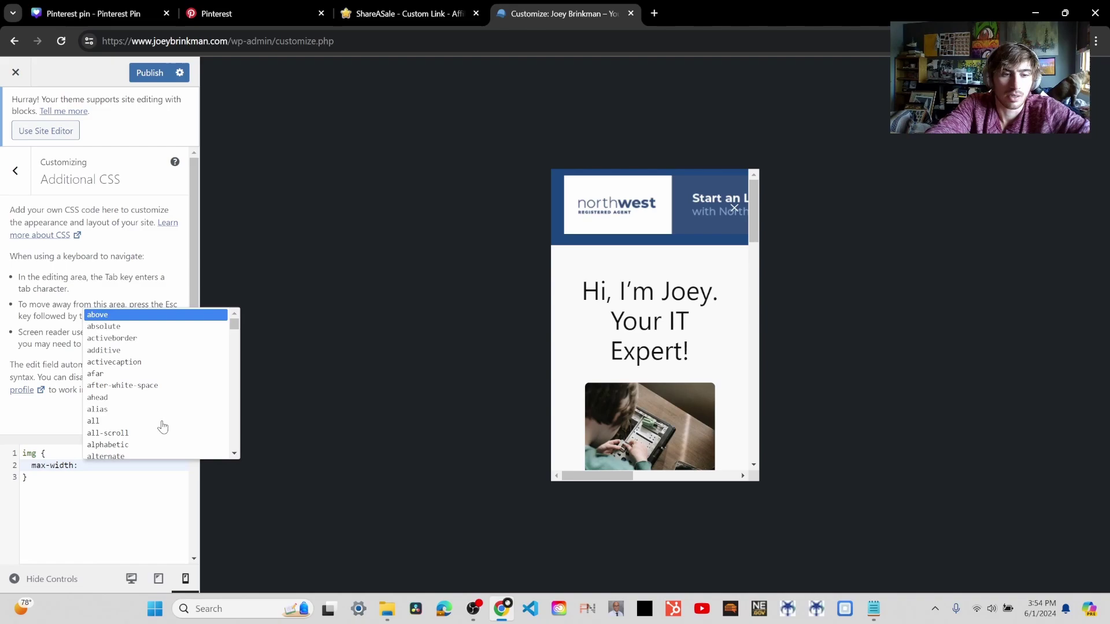
text(100%;)
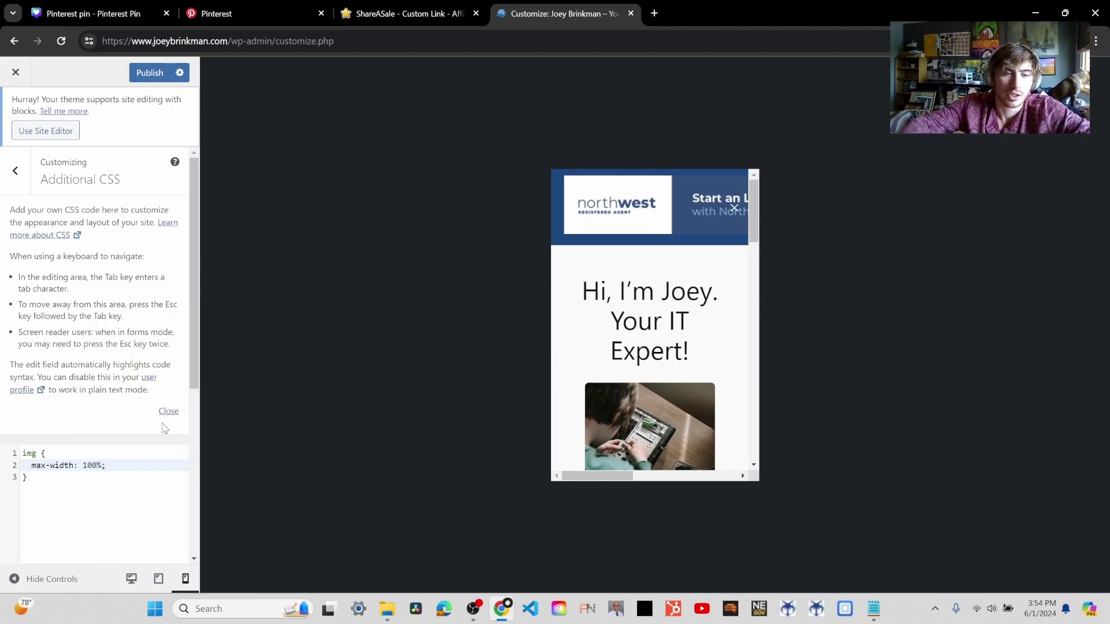
click(156, 72)
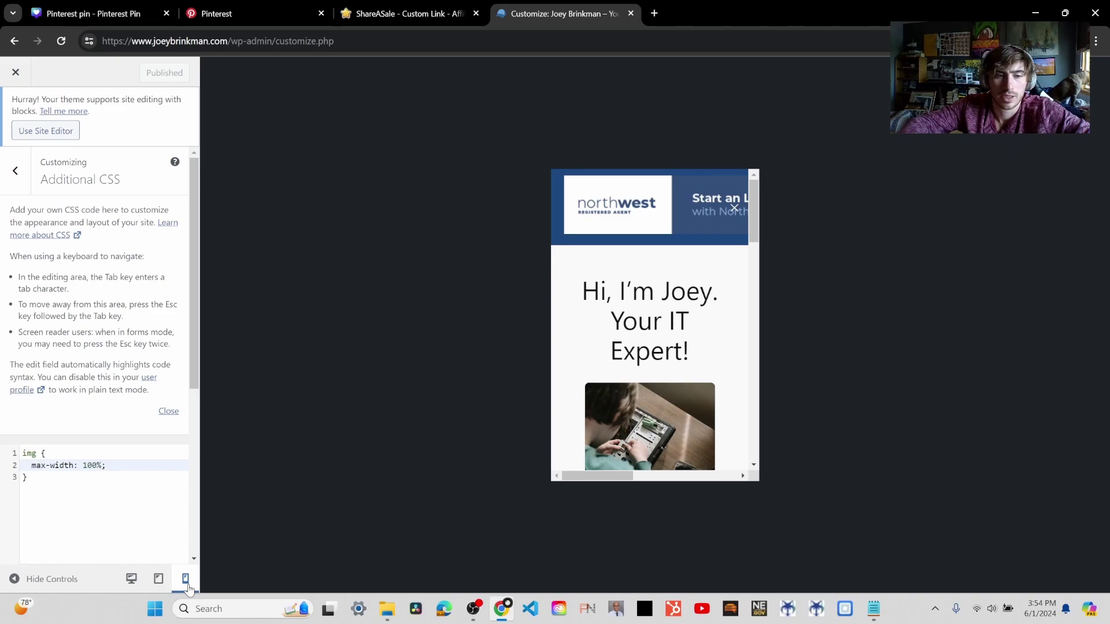
Step: Reload the Customizer, check the mobile preview, then exit to the live site
click(58, 42)
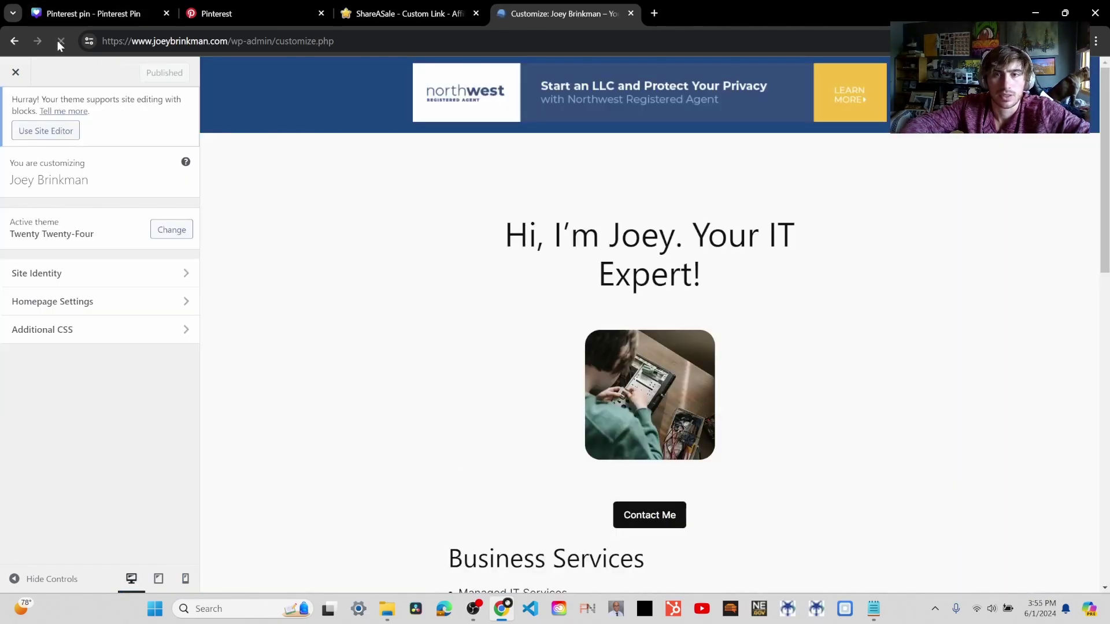
click(185, 578)
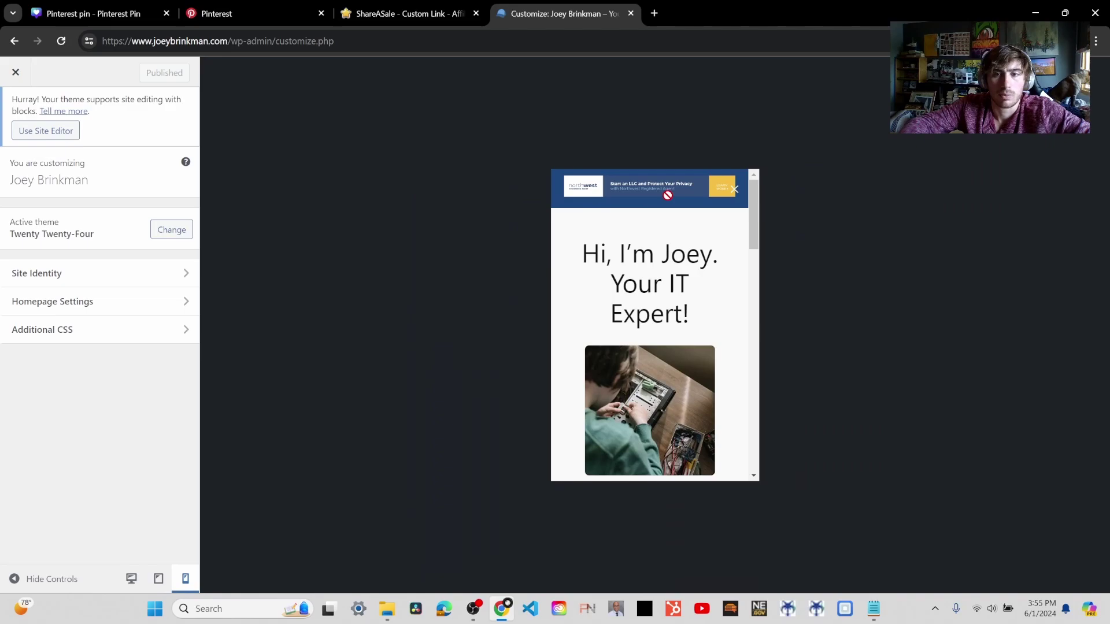
scroll(713, 239, down, 5)
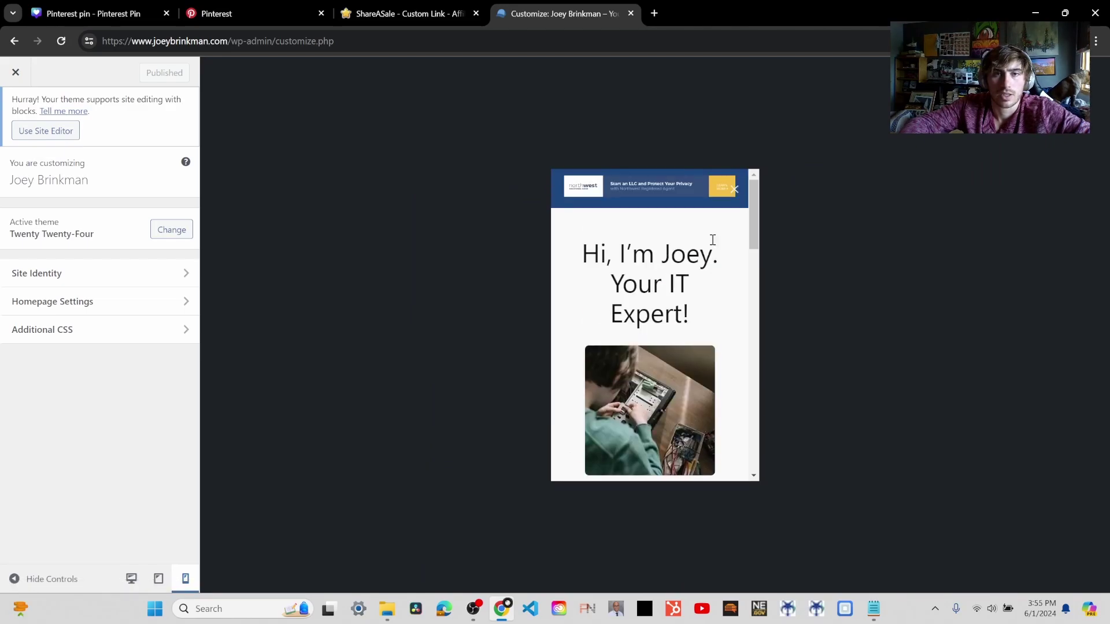
click(16, 72)
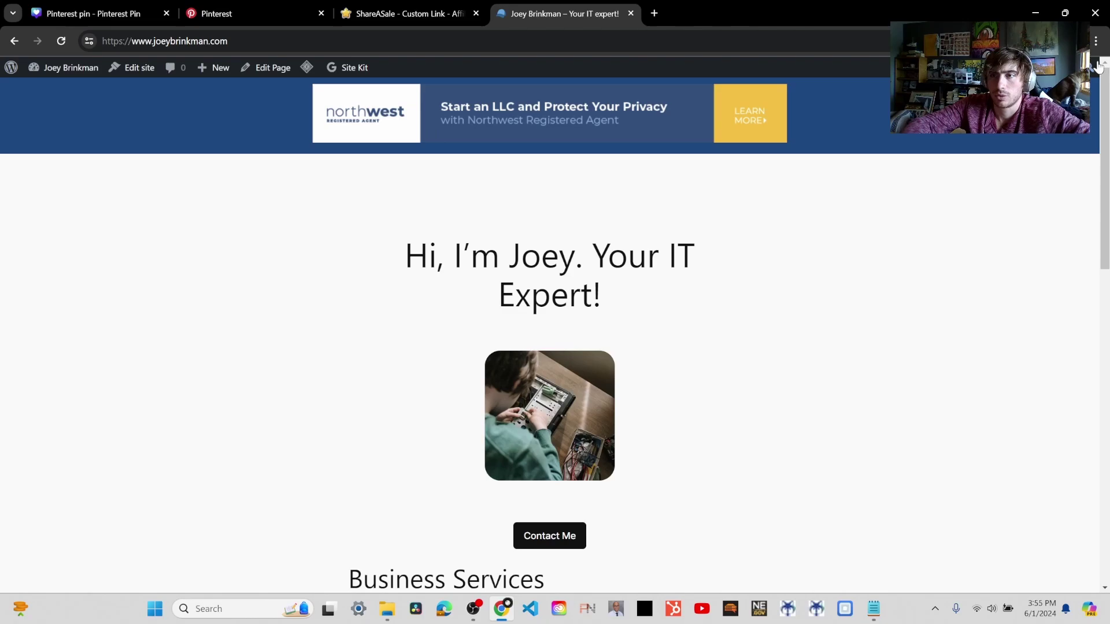
Step: Open joeybrinkman.com in an Incognito window and resize it to watch the banner reflow
click(1095, 40)
click(954, 94)
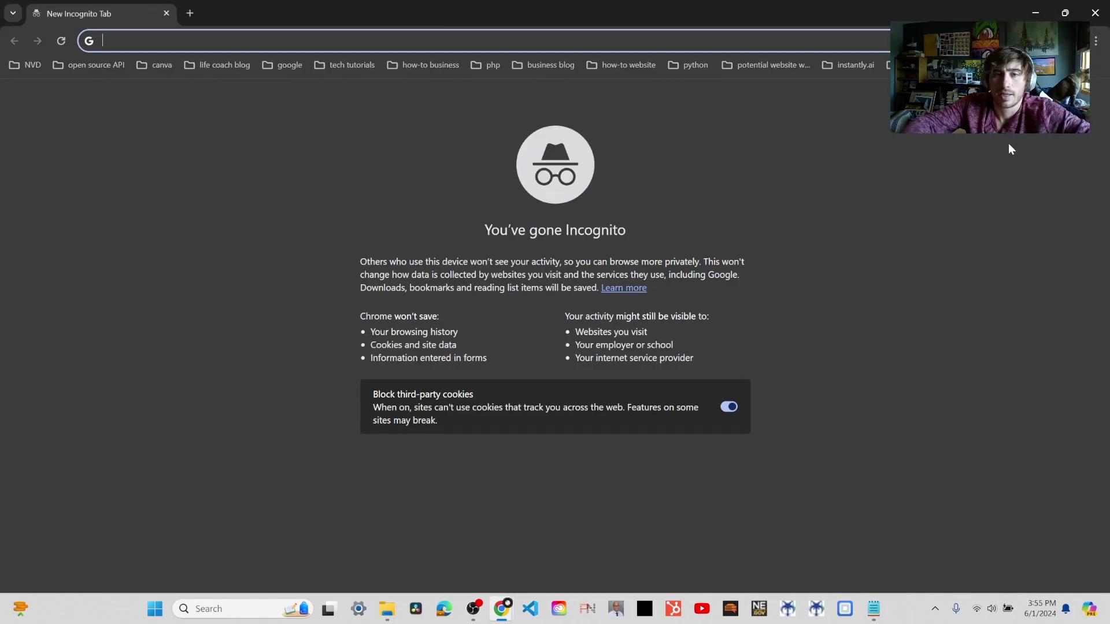
text(joey)
key(Return)
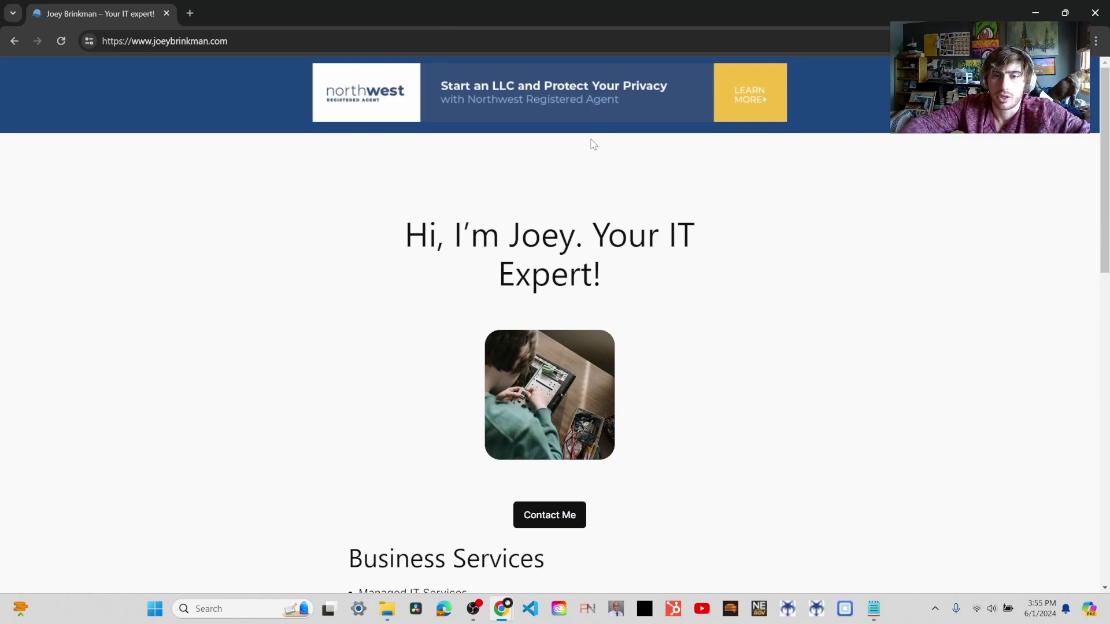
drag(693, 5, 652, 129)
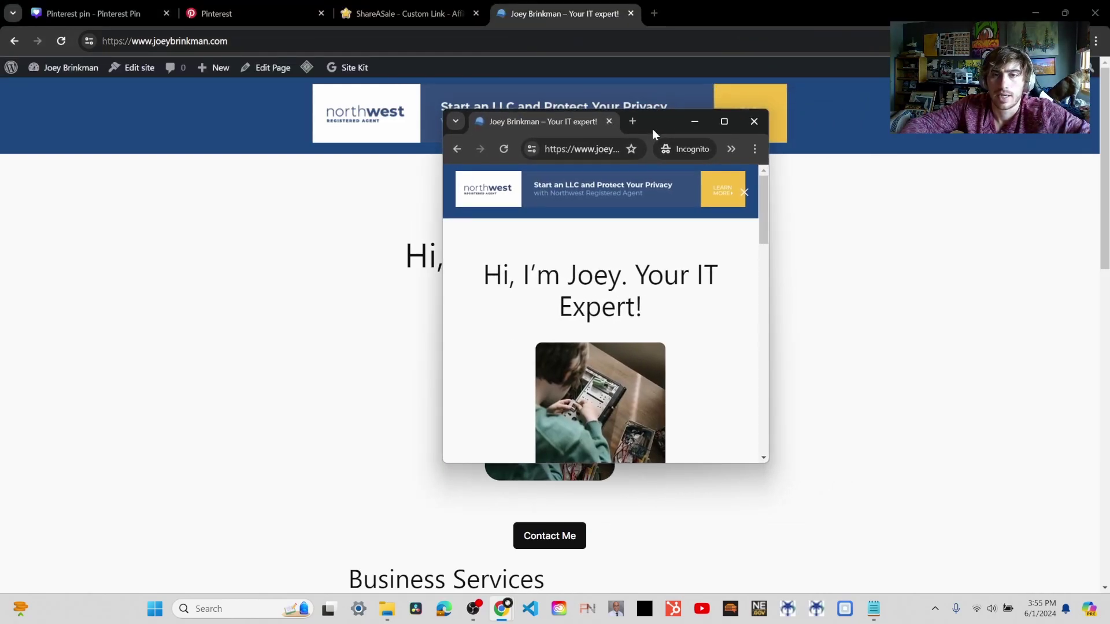
drag(769, 232, 767, 266)
click(715, 126)
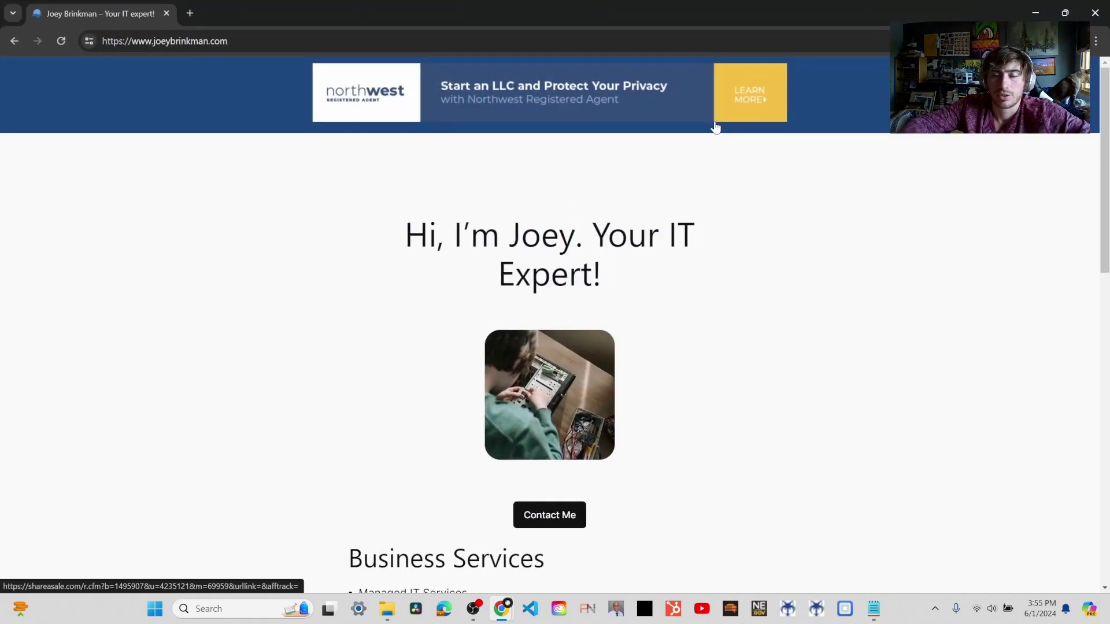
click(167, 13)
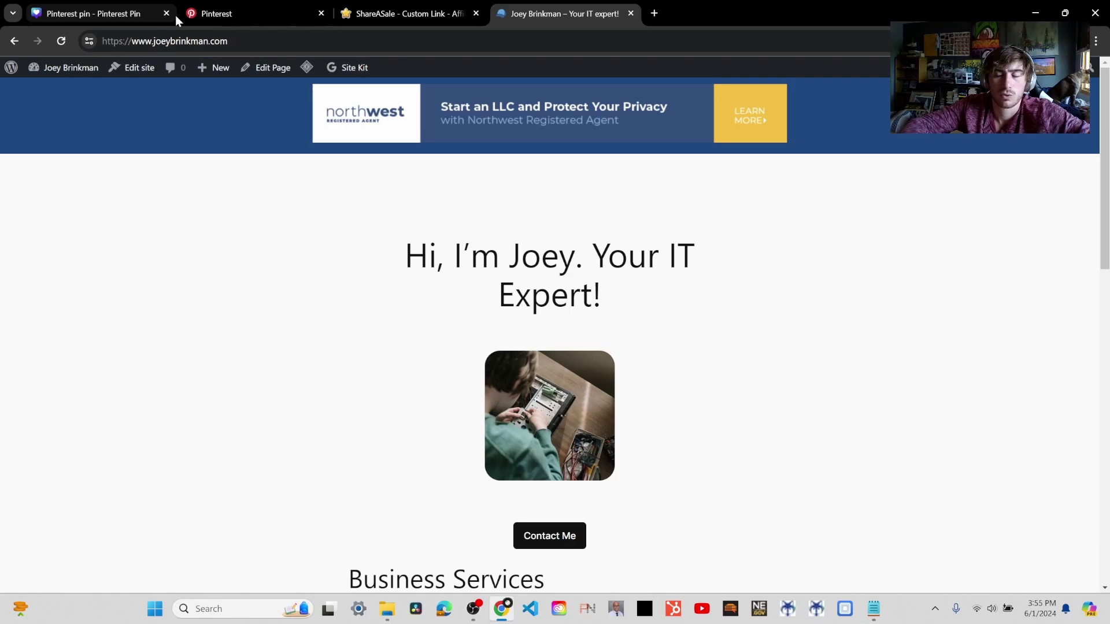